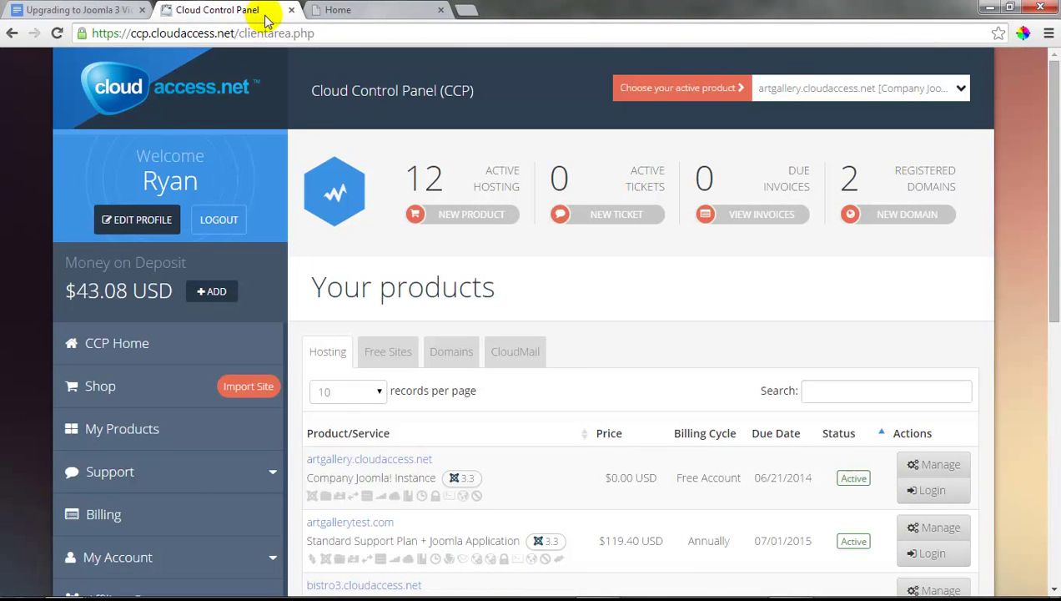
Make bistro3.cloudaccess.net the active product and open the backup management page of its application.
{"action": "left_click", "coordinate": [961, 89]}
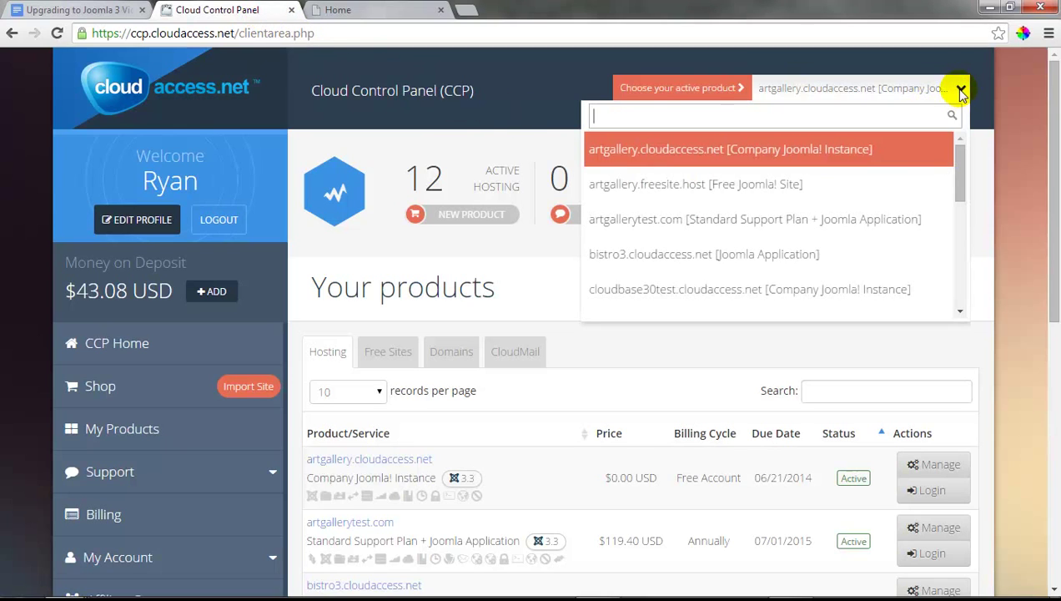
{"action": "left_click", "coordinate": [750, 260]}
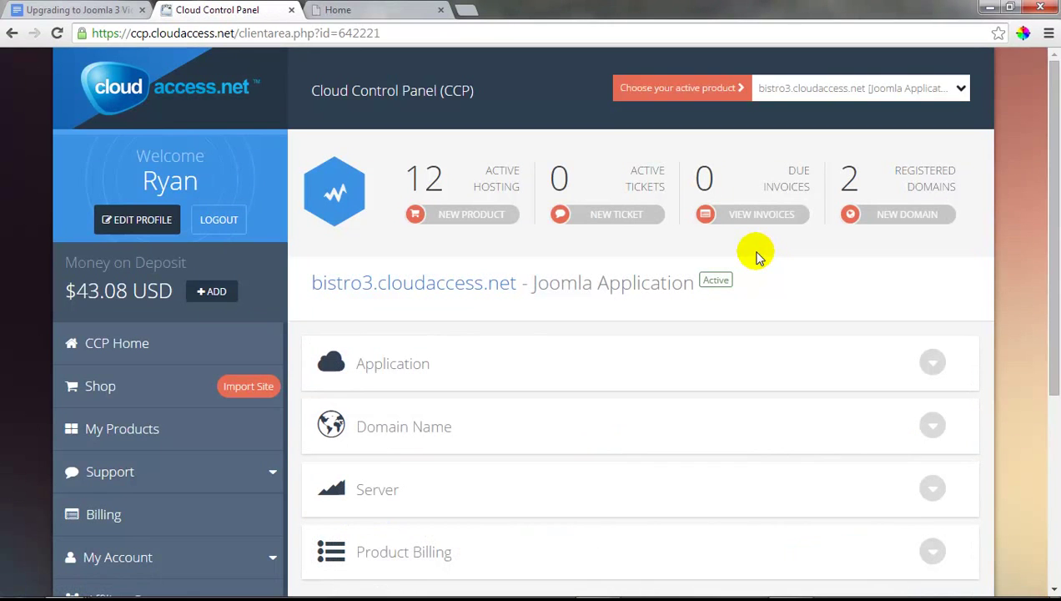
{"action": "left_click_drag", "start_coordinate": [1051, 220], "coordinate": [1053, 308]}
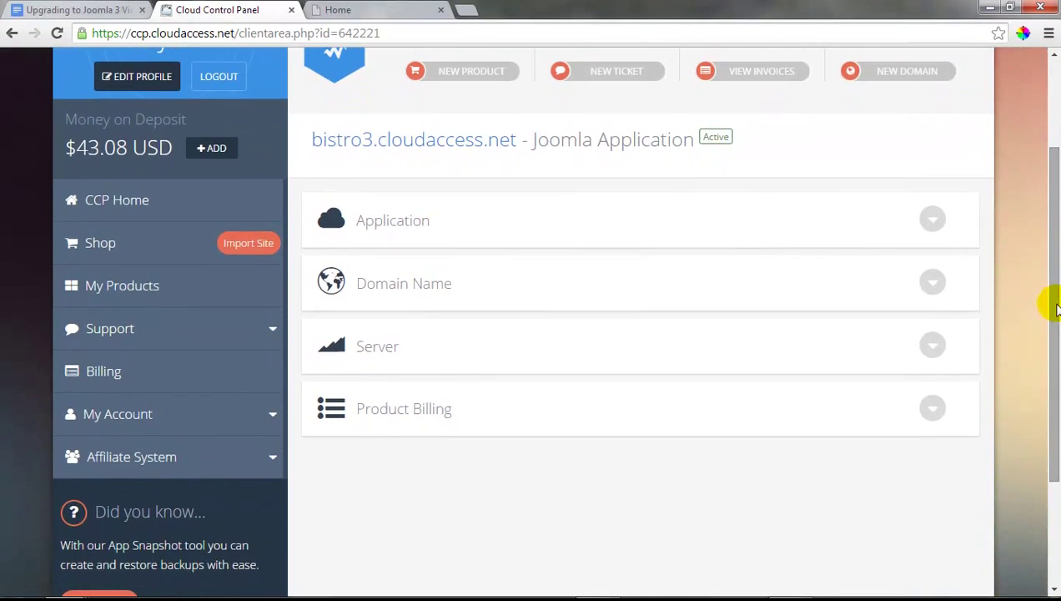
{"action": "left_click", "coordinate": [936, 224]}
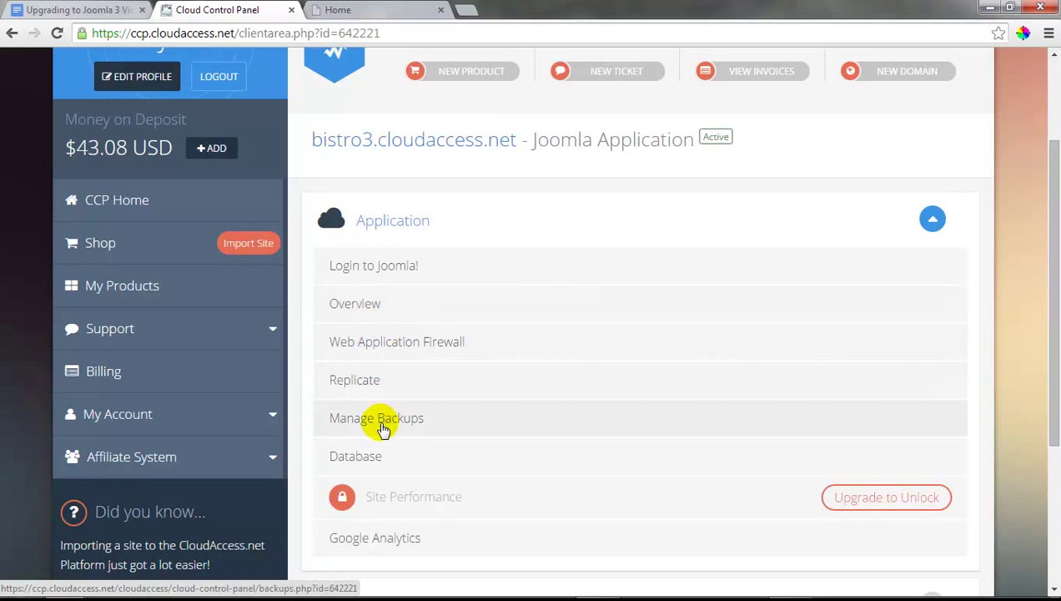
{"action": "left_click", "coordinate": [381, 428]}
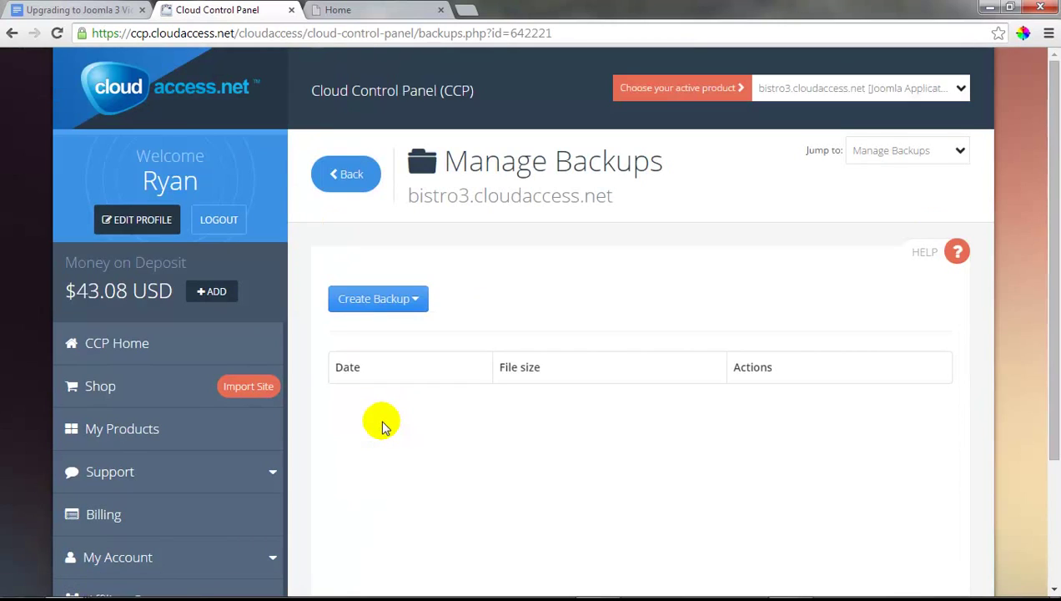
Create a backup of the bistro3 site's database and files, and dismiss the completion message.
{"action": "left_click", "coordinate": [408, 302]}
{"action": "left_click", "coordinate": [411, 334]}
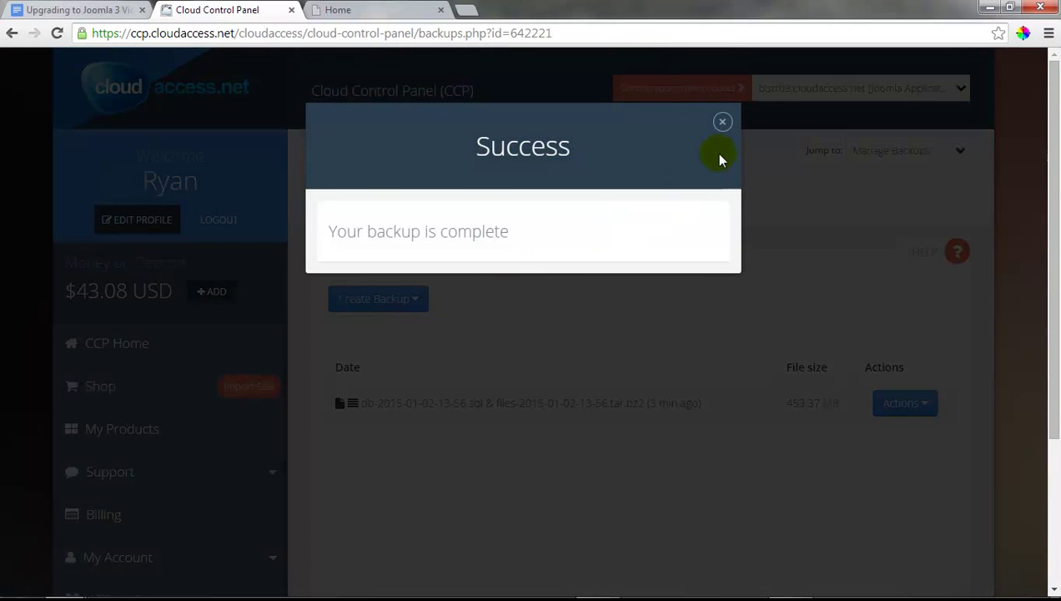
{"action": "left_click", "coordinate": [724, 121]}
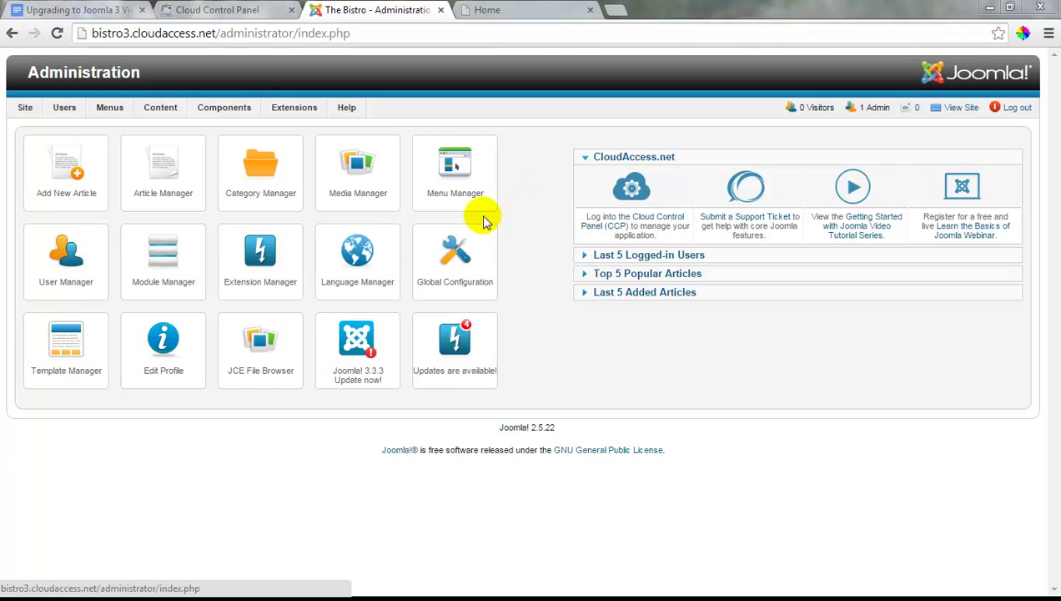
List the installed extensions of type Component in the Joomla Extension Manager and review their versions and authors.
{"action": "left_click", "coordinate": [261, 261]}
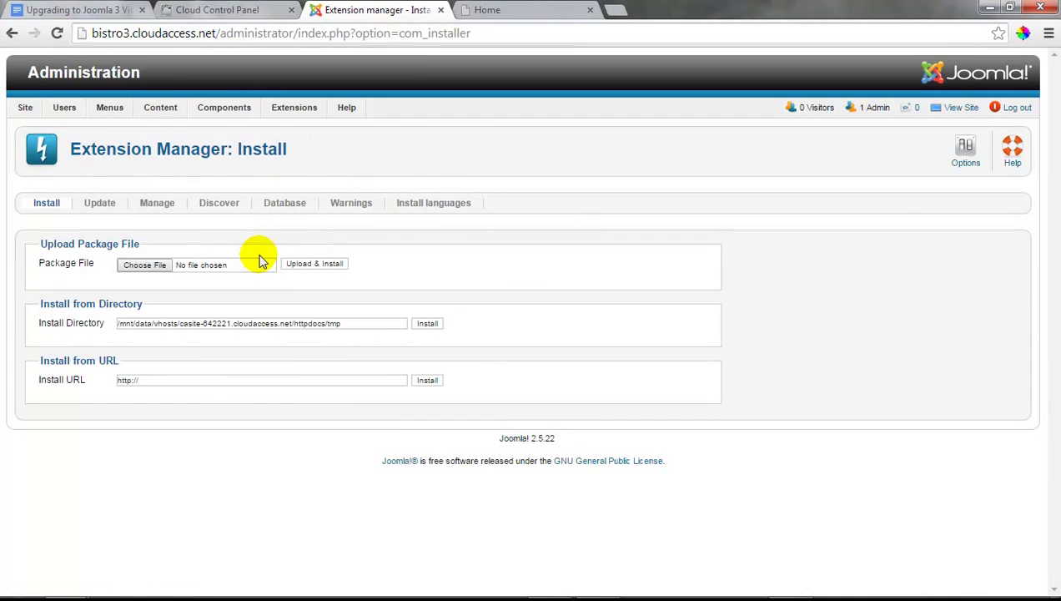
{"action": "left_click", "coordinate": [158, 204]}
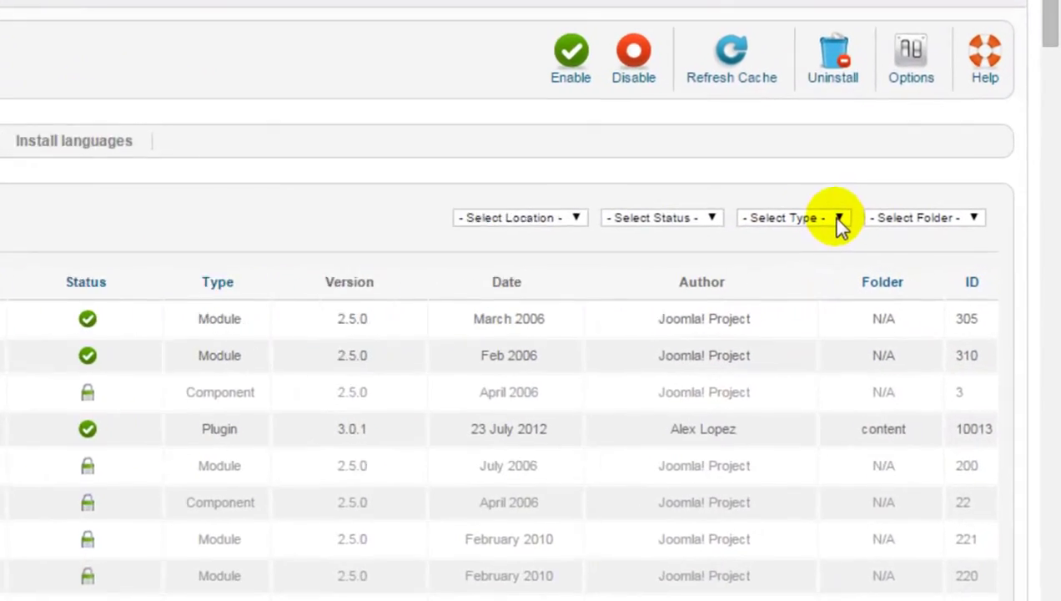
{"action": "left_click", "coordinate": [919, 254]}
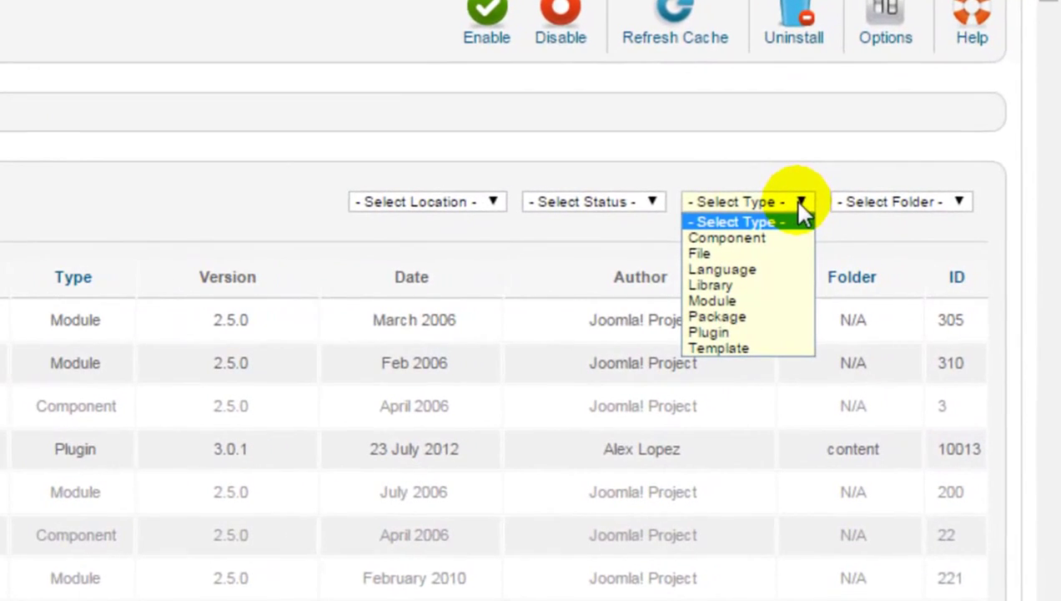
{"action": "left_click", "coordinate": [788, 238]}
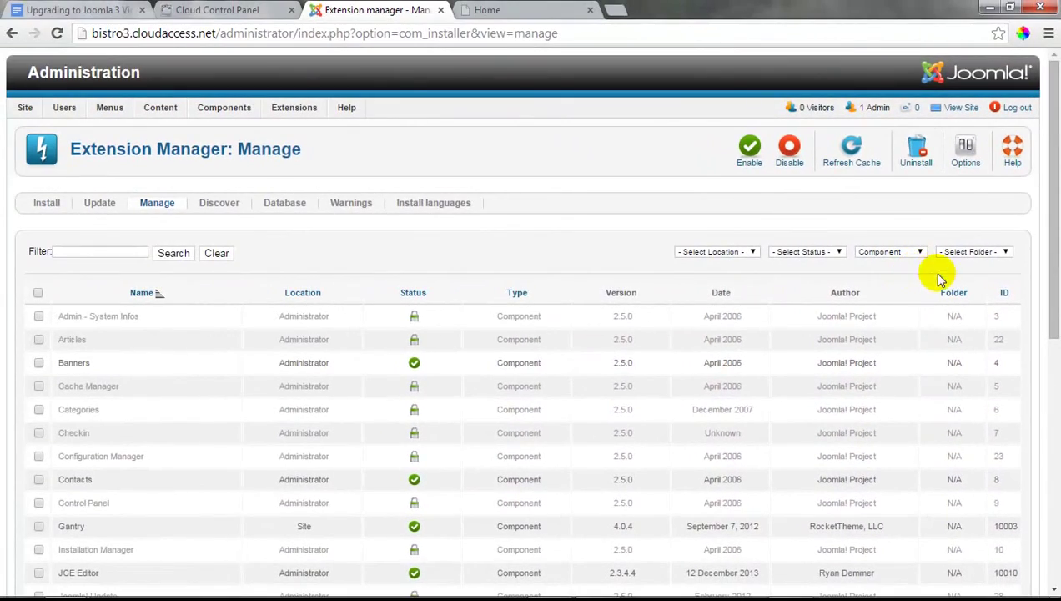
{"action": "left_click_drag", "start_coordinate": [1045, 236], "coordinate": [1054, 354]}
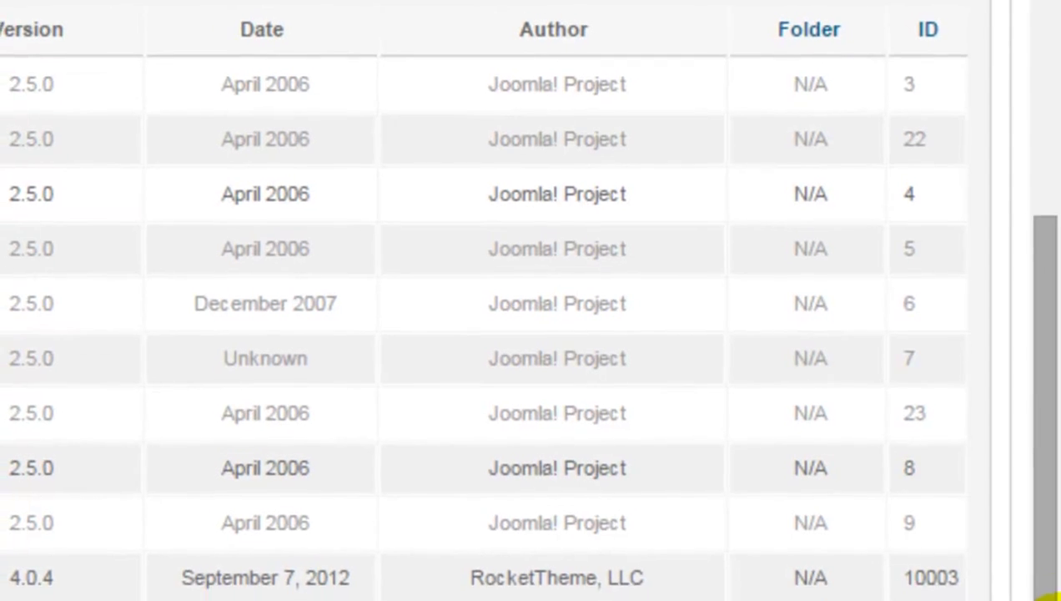
{"action": "scroll", "coordinate": [1049, 417], "scroll_direction": "down", "scroll_amount": 3}
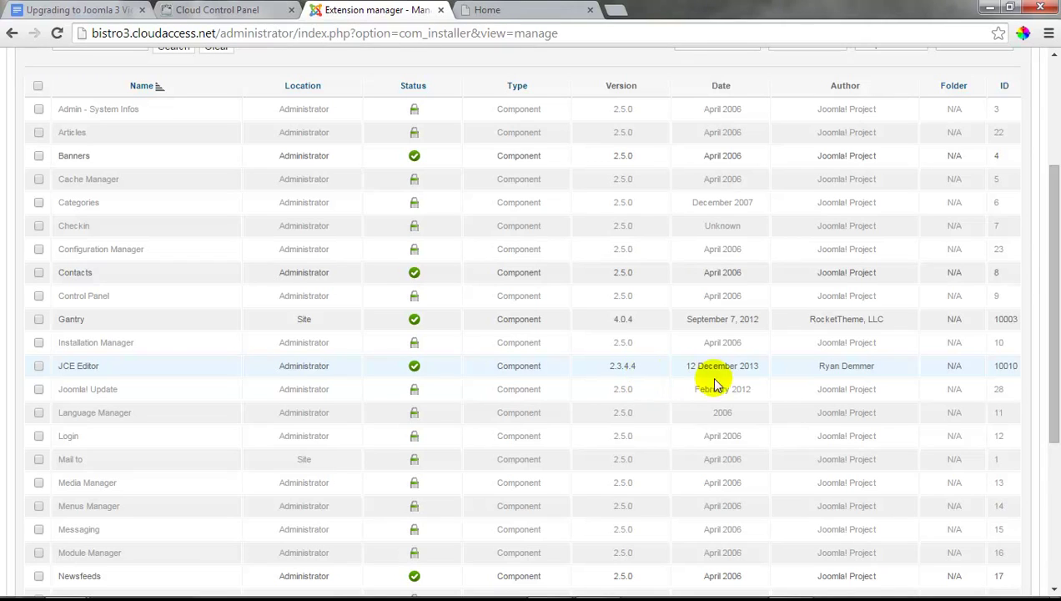
Filter the installed extensions by type Module and look through the list for third-party modules.
{"action": "left_click_drag", "start_coordinate": [1053, 375], "coordinate": [1055, 315]}
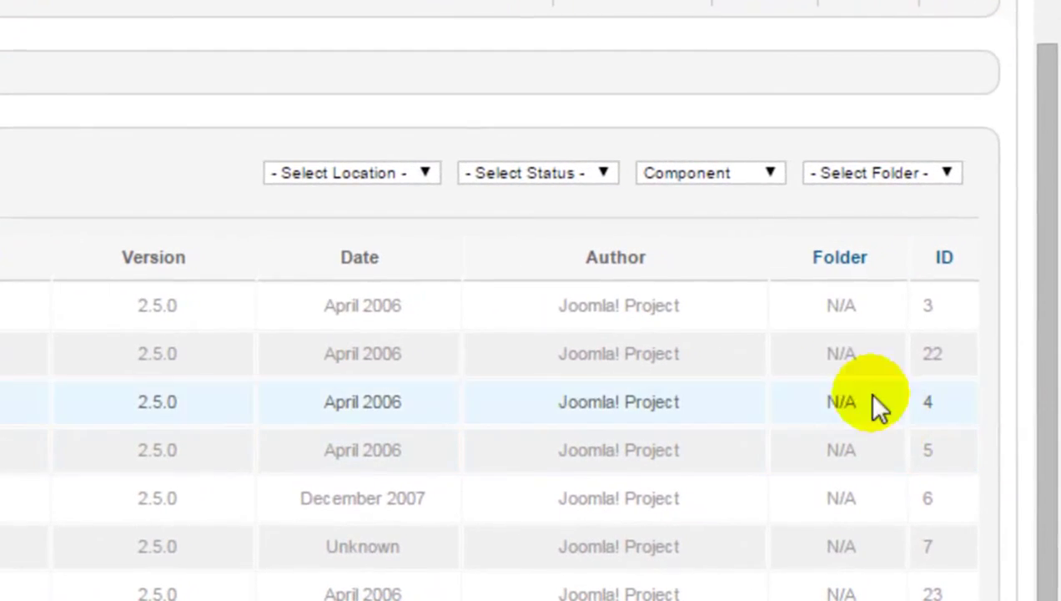
{"action": "left_click", "coordinate": [772, 170]}
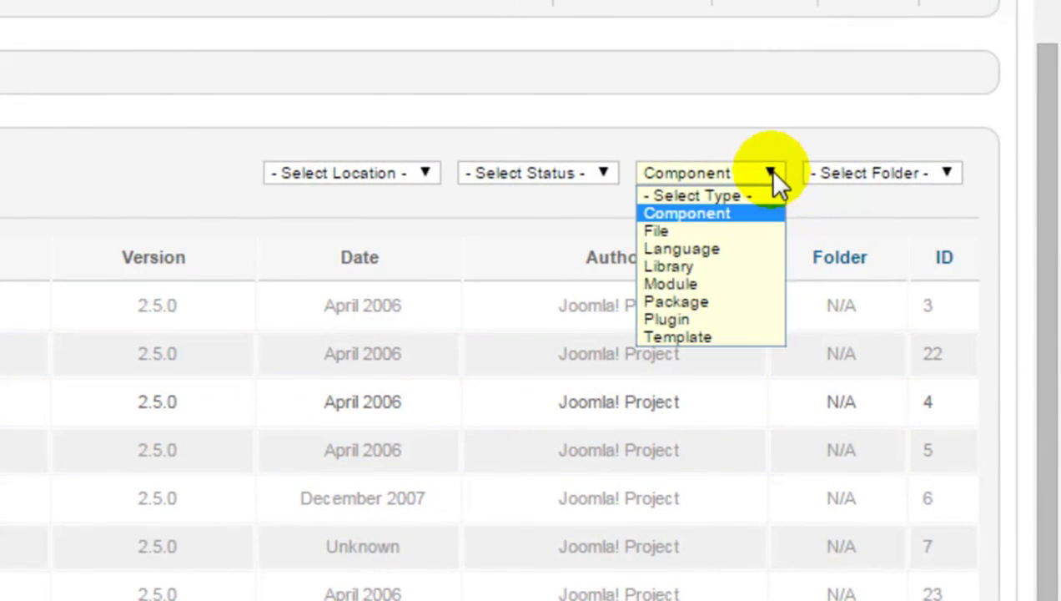
{"action": "left_click", "coordinate": [742, 286]}
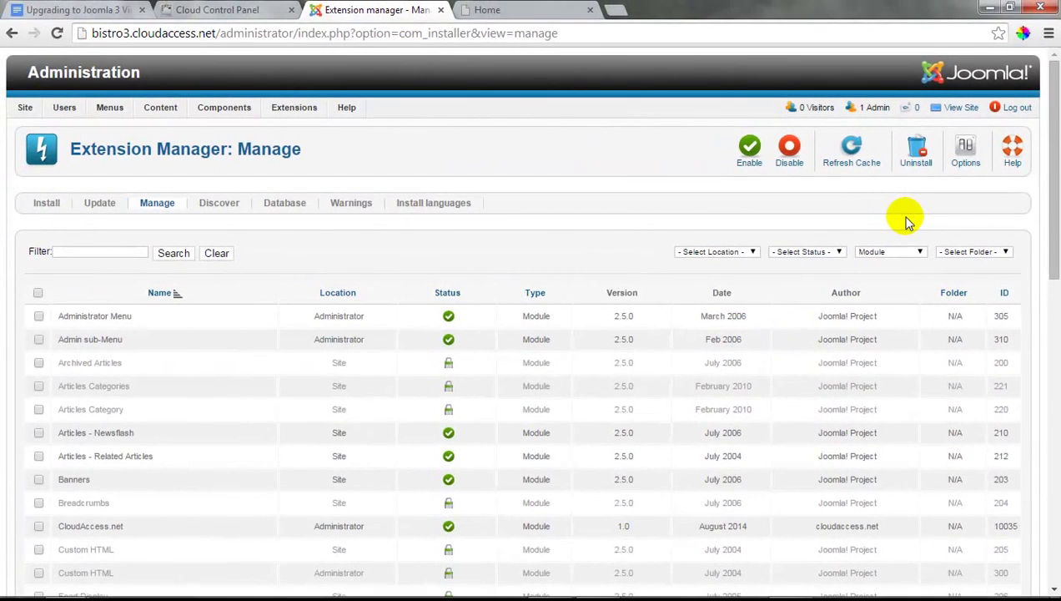
{"action": "left_click_drag", "start_coordinate": [1053, 200], "coordinate": [1053, 285]}
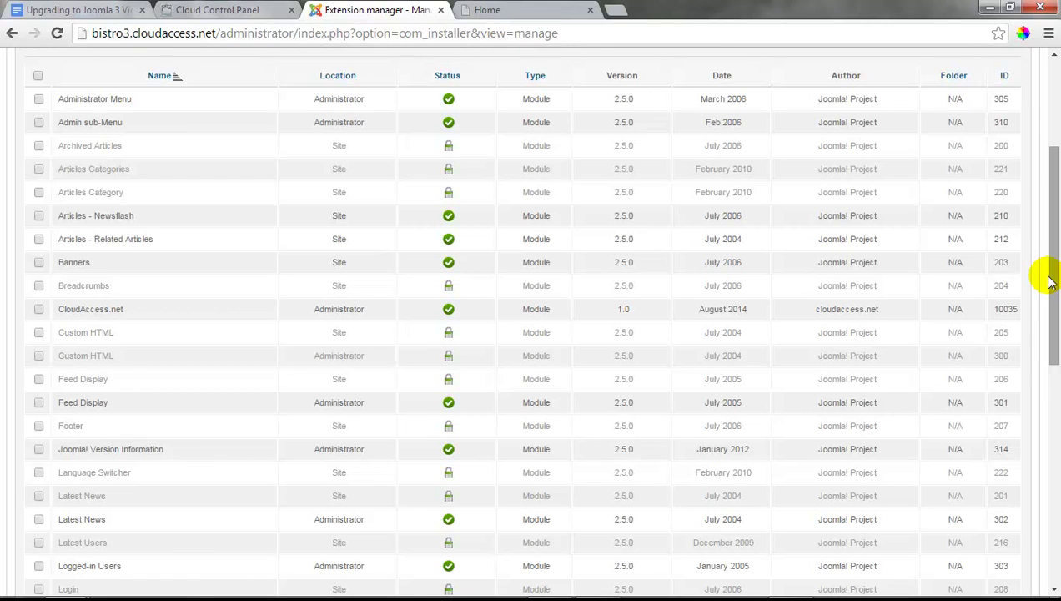
Filter the installed extensions by type Plugin and look through the list for third-party plugins.
{"action": "scroll", "coordinate": [1049, 249], "scroll_direction": "up", "scroll_amount": 3}
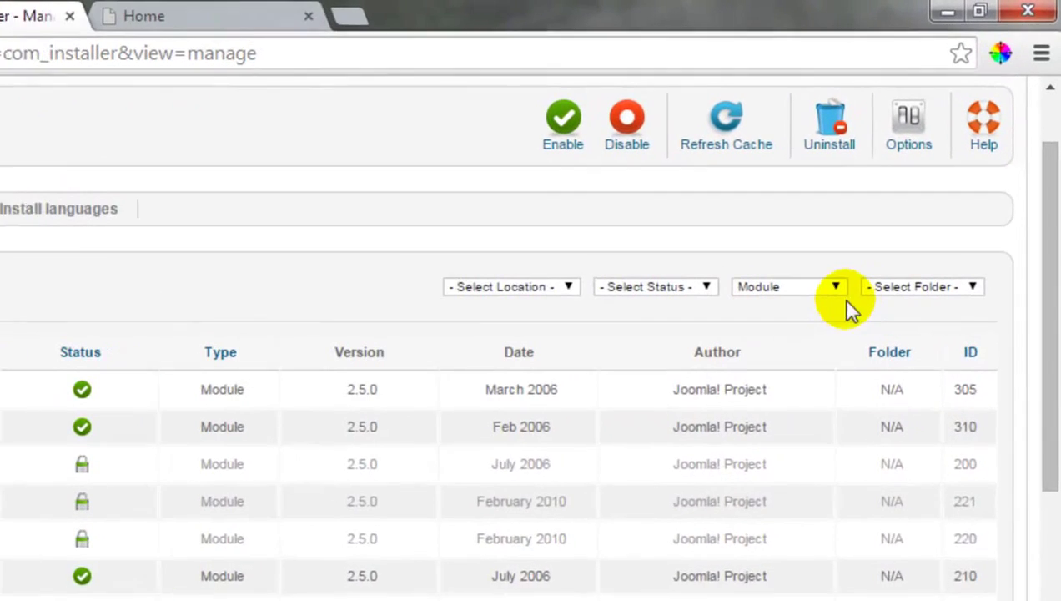
{"action": "left_click", "coordinate": [905, 197]}
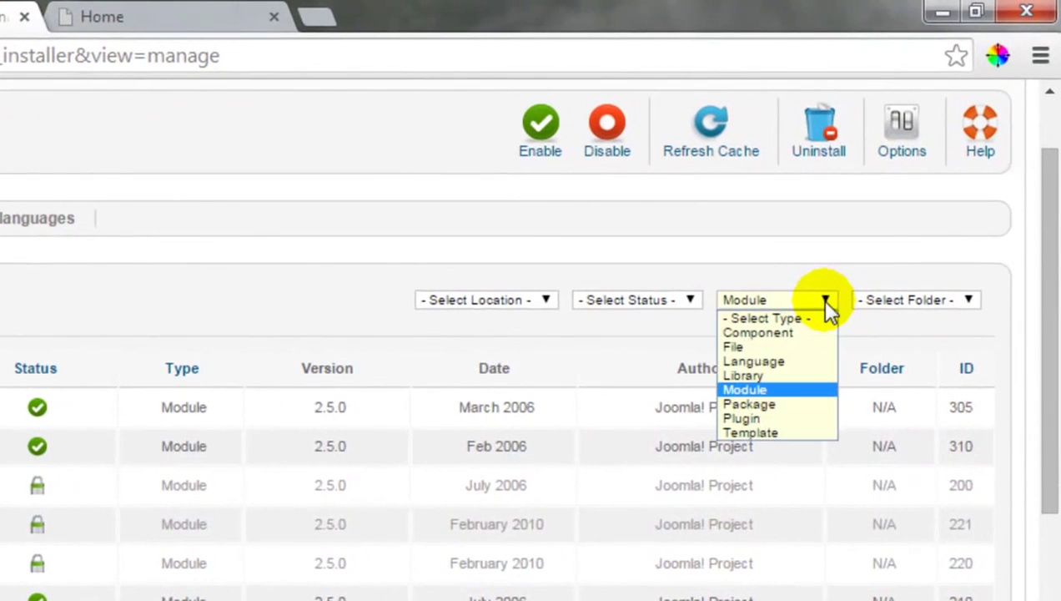
{"action": "left_click", "coordinate": [777, 419]}
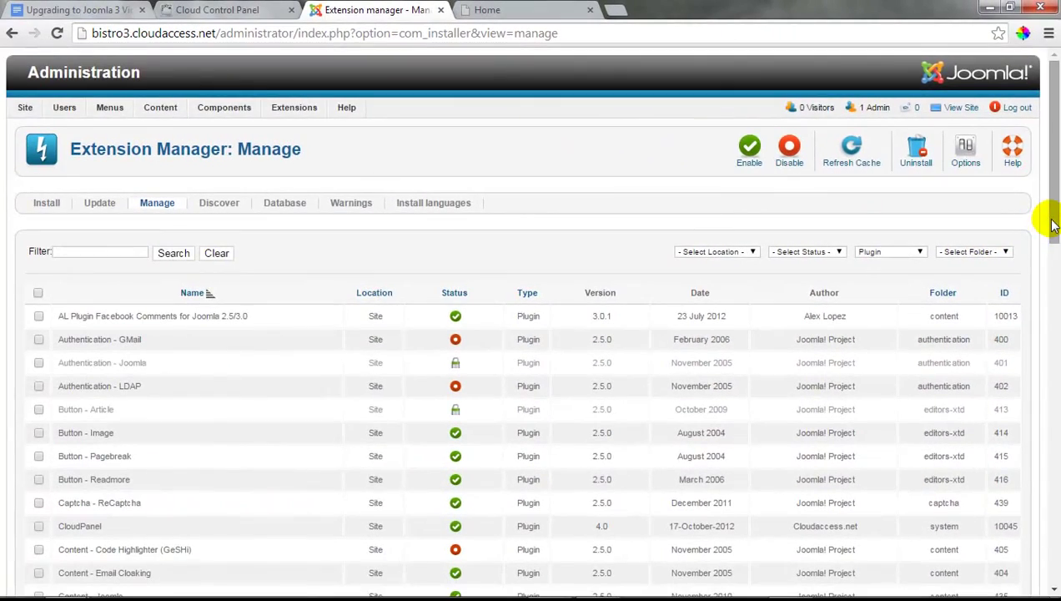
{"action": "left_click_drag", "start_coordinate": [1042, 225], "coordinate": [1053, 289]}
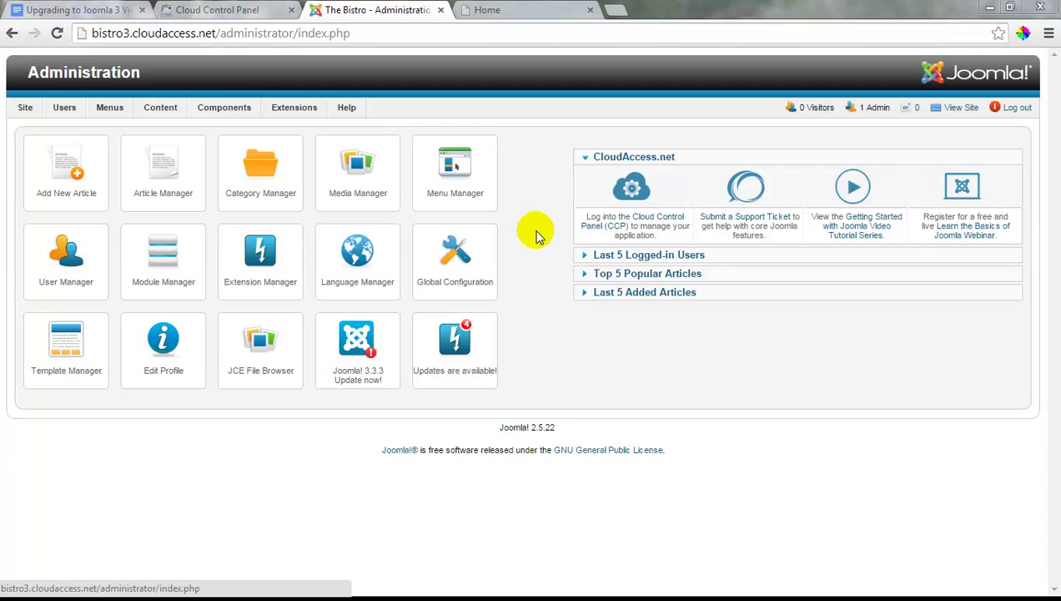
Examine the template styles in the Template Manager and compare the default site style with the live Bistro home page.
{"action": "left_click", "coordinate": [66, 351]}
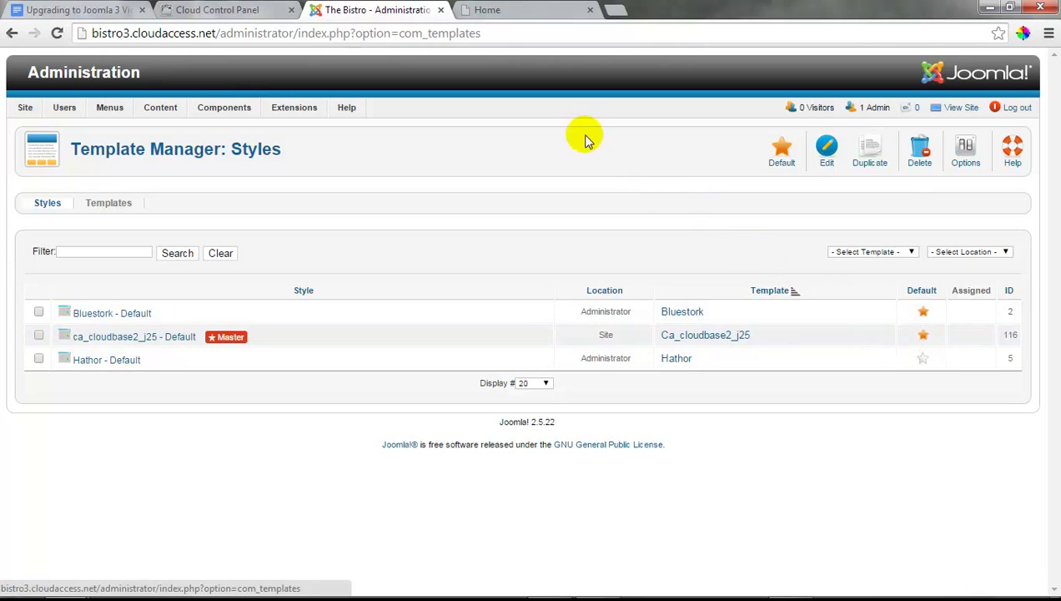
{"action": "left_click", "coordinate": [515, 16]}
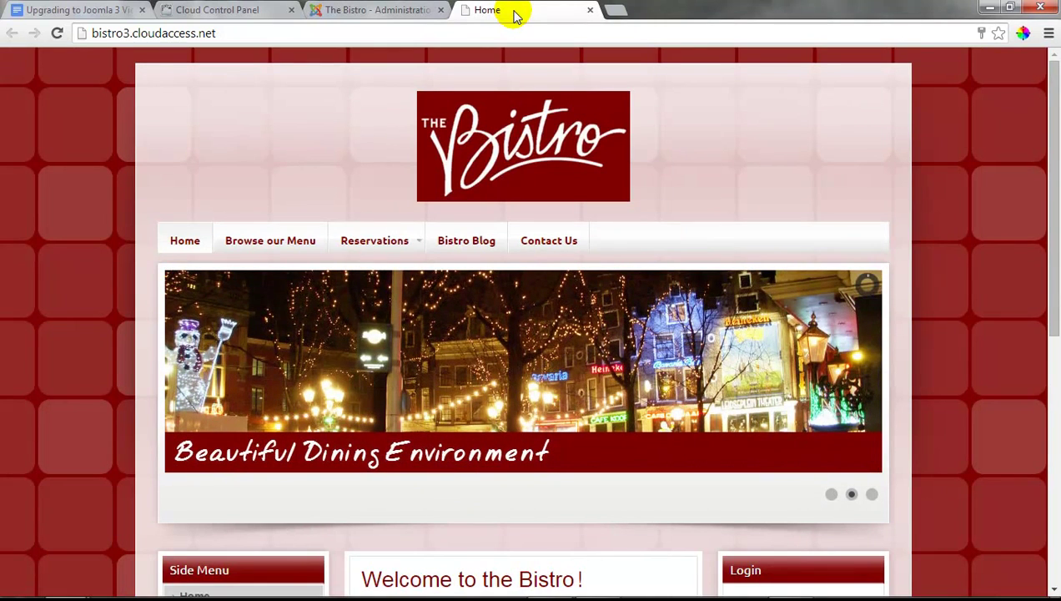
{"action": "left_click", "coordinate": [399, 13]}
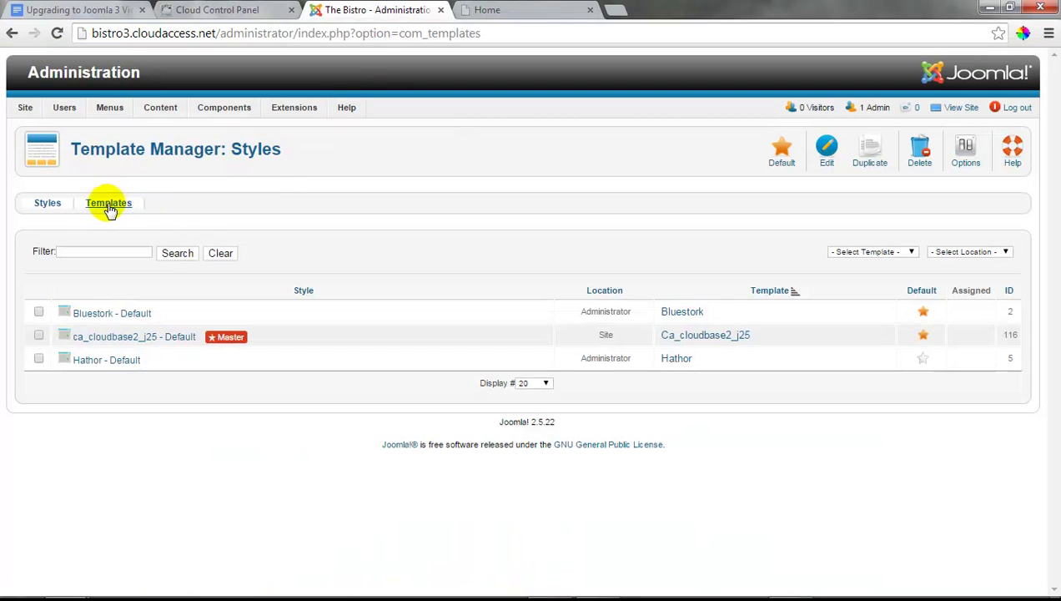
Review the version, date and author of each installed template, and return to the template styles list.
{"action": "left_click", "coordinate": [110, 207]}
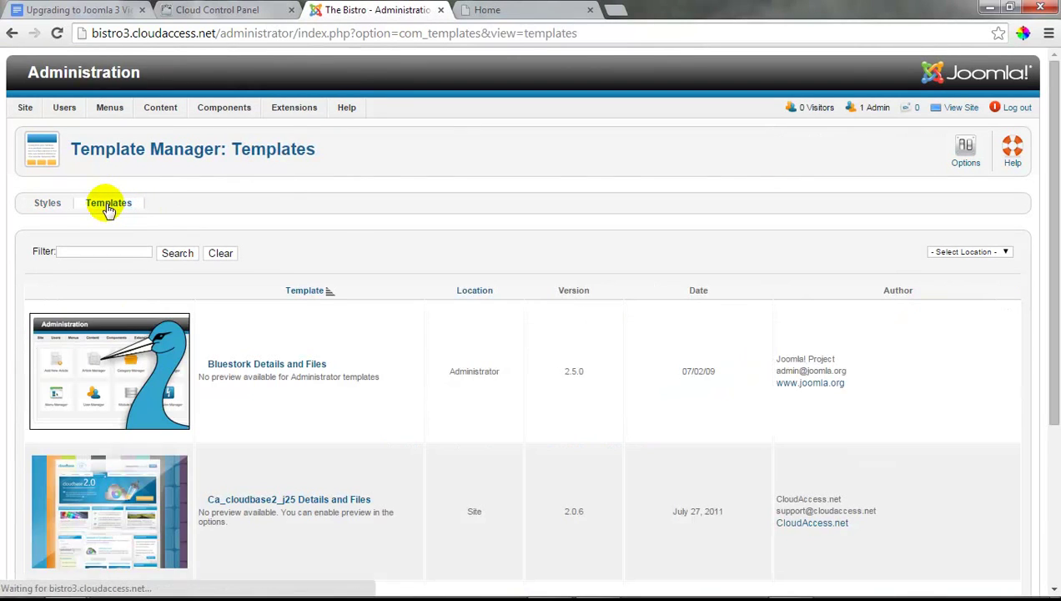
{"action": "left_click_drag", "start_coordinate": [1052, 257], "coordinate": [1053, 388]}
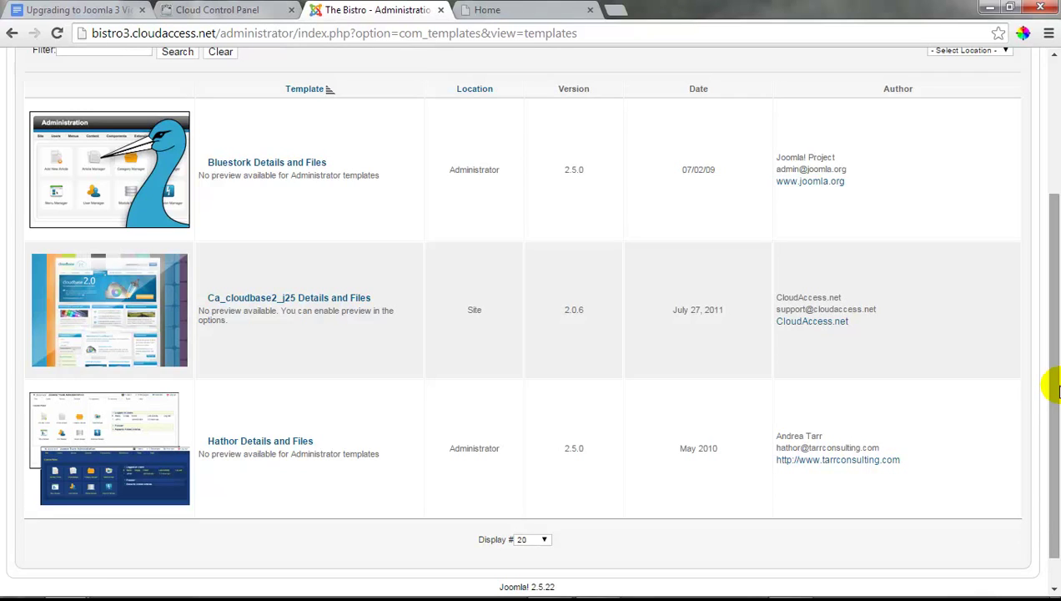
{"action": "left_click_drag", "start_coordinate": [1053, 390], "coordinate": [1053, 259]}
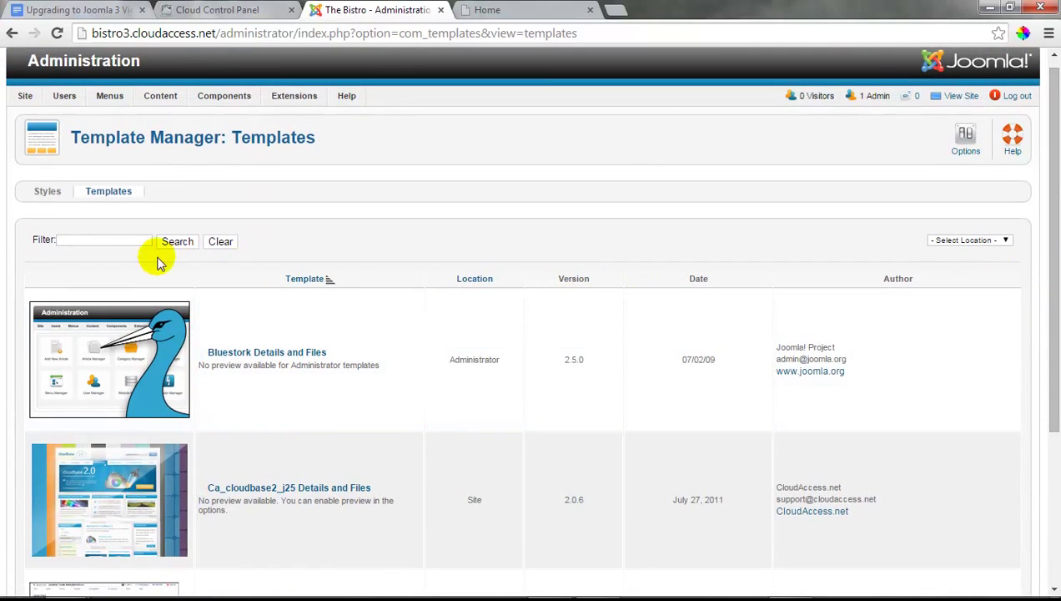
{"action": "left_click", "coordinate": [51, 192]}
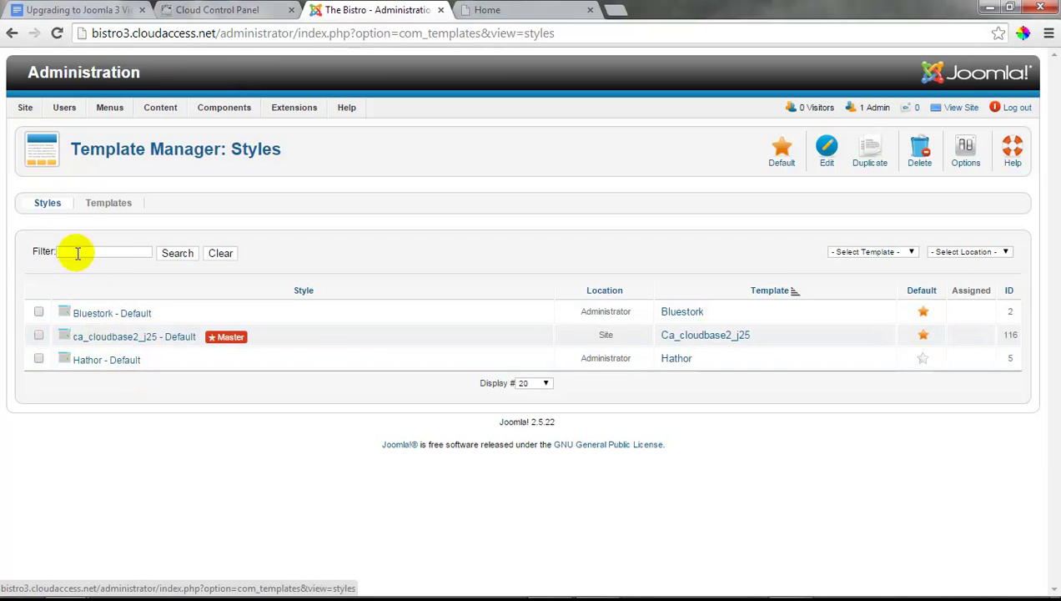
Set Site Offline to Yes in Global Configuration, save and close it, and reload the Bistro home page to check.
{"action": "mouse_move", "coordinate": [24, 108]}
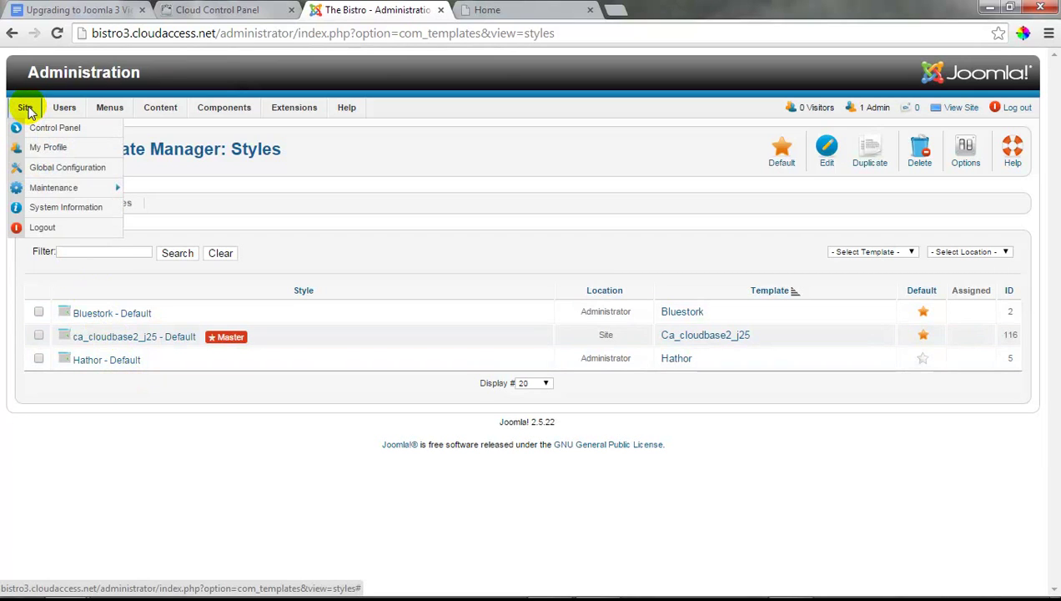
{"action": "left_click", "coordinate": [37, 167]}
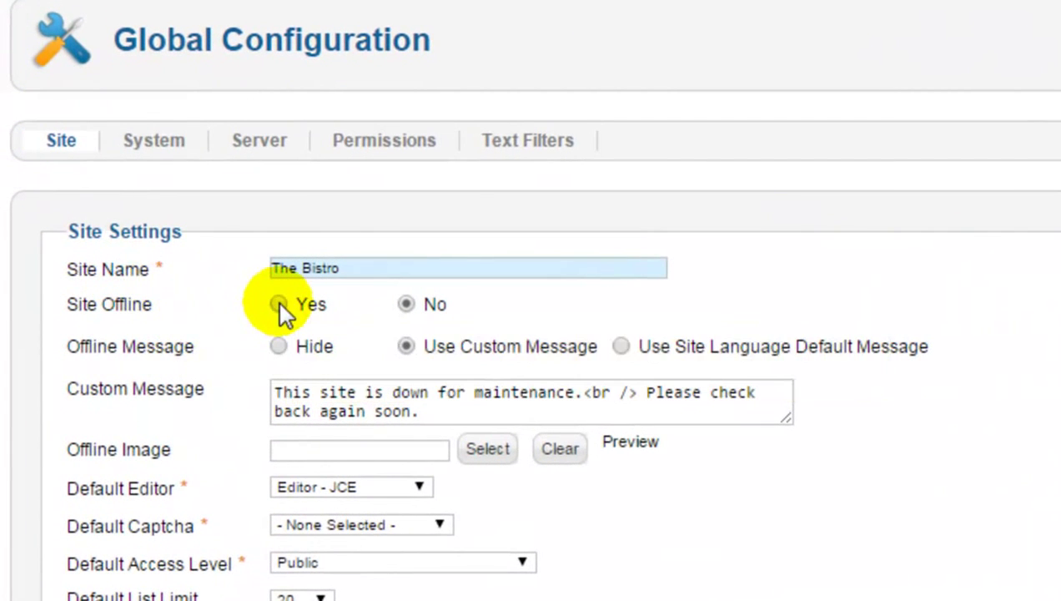
{"action": "left_click", "coordinate": [278, 304]}
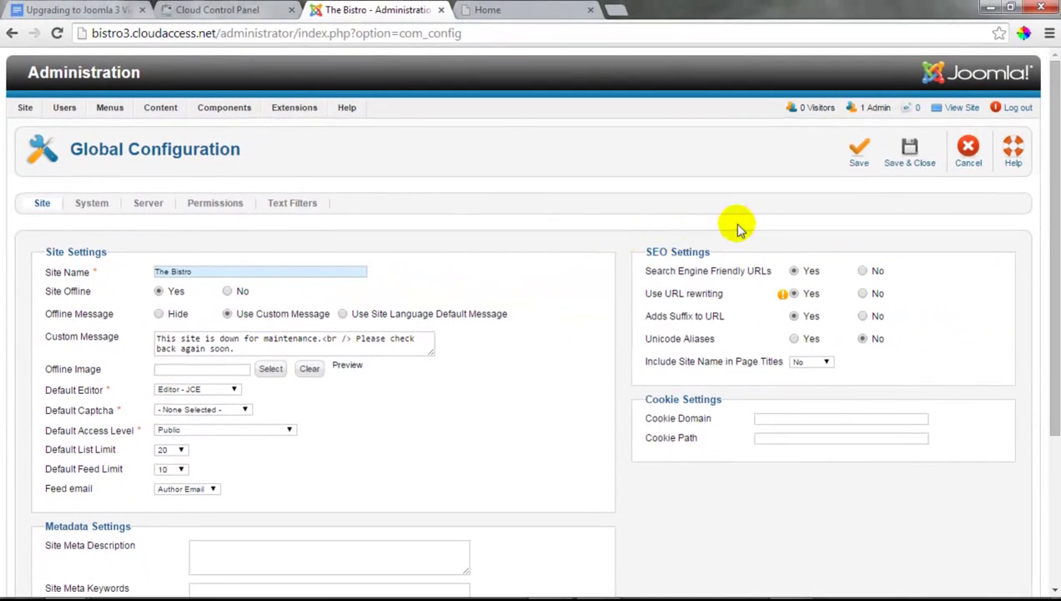
{"action": "left_click", "coordinate": [908, 150]}
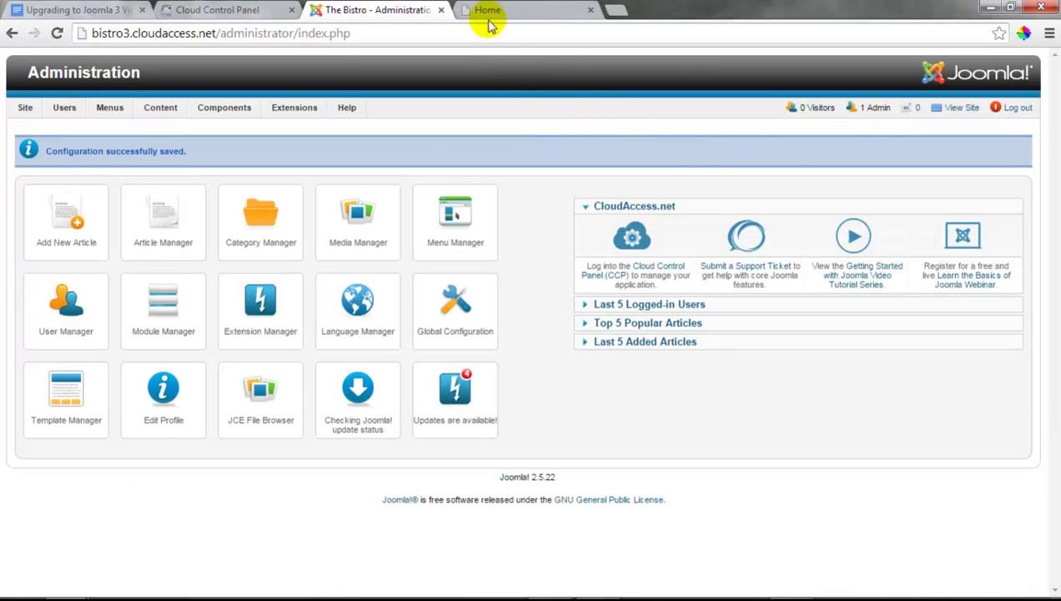
{"action": "left_click", "coordinate": [488, 10]}
{"action": "left_click", "coordinate": [58, 36]}
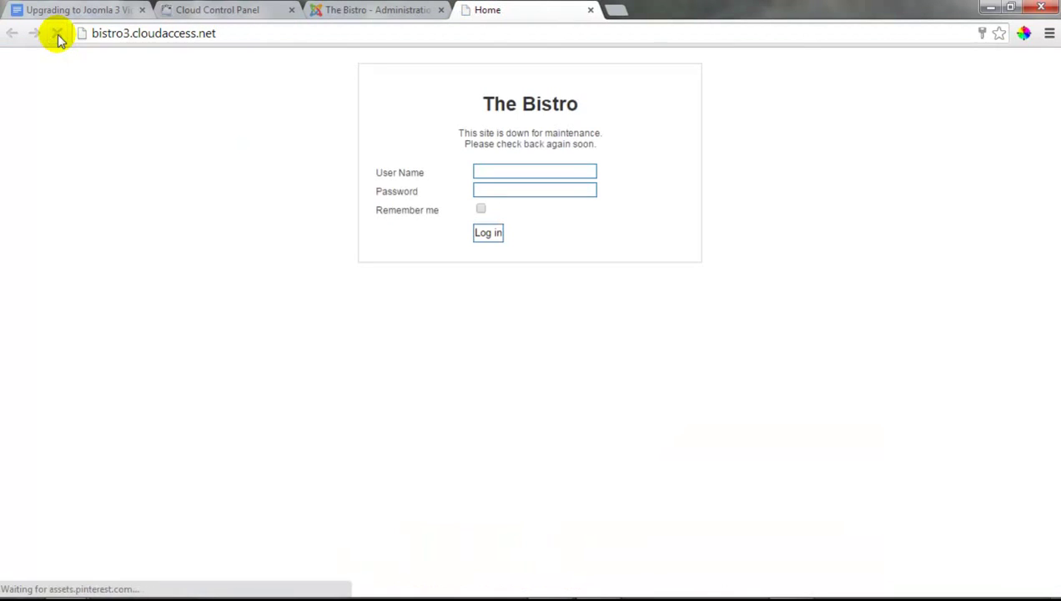
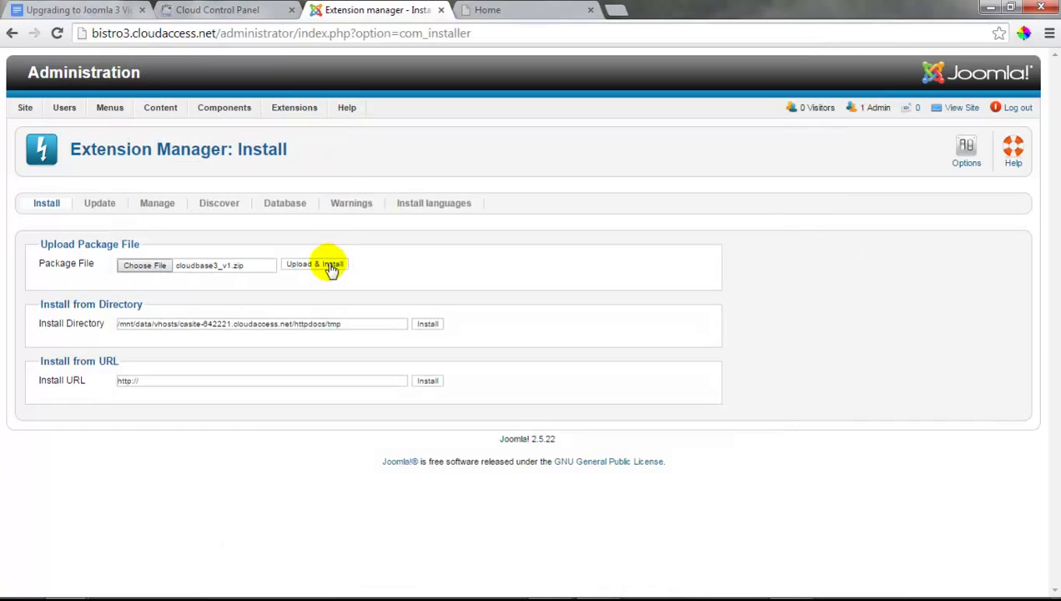
Upload and install the template package cloudbase3_v1.zip through the Extension Manager.
{"action": "left_click", "coordinate": [331, 266]}
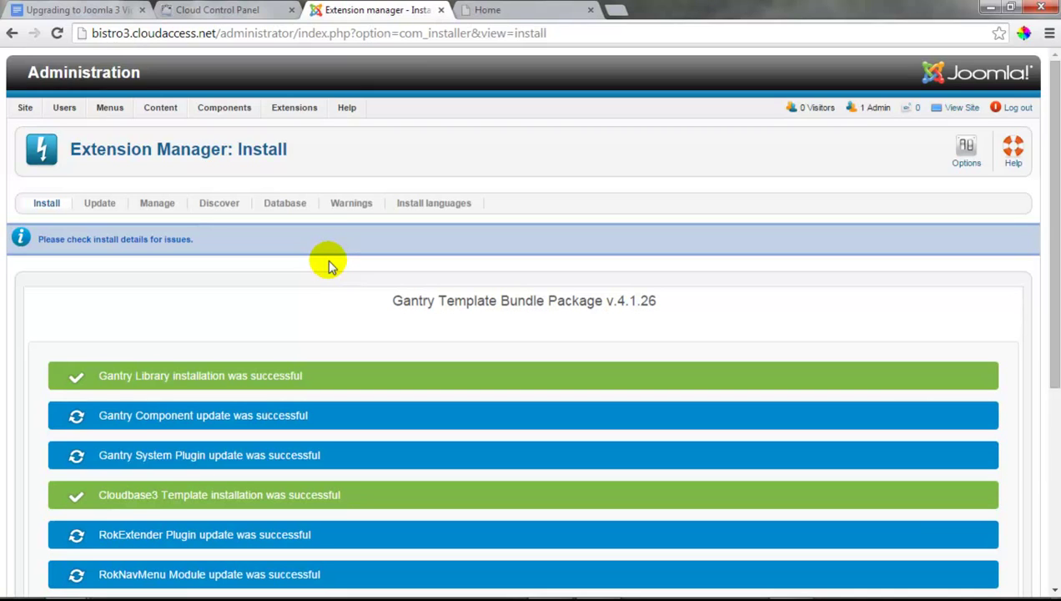
Make the Cloudbase3 style the default site template style in the Template Manager.
{"action": "left_click", "coordinate": [295, 108]}
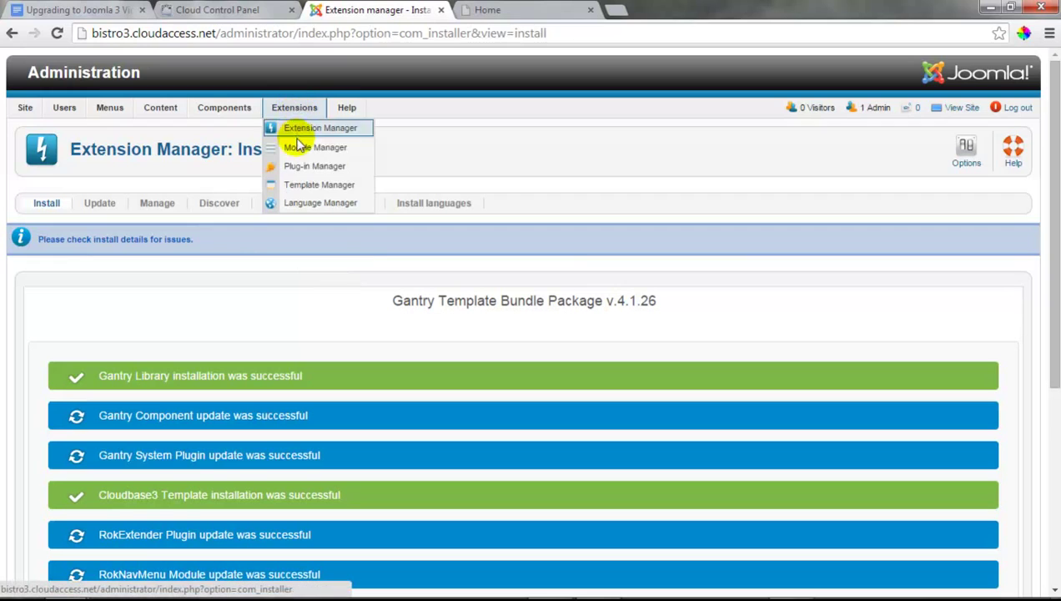
{"action": "left_click", "coordinate": [309, 187]}
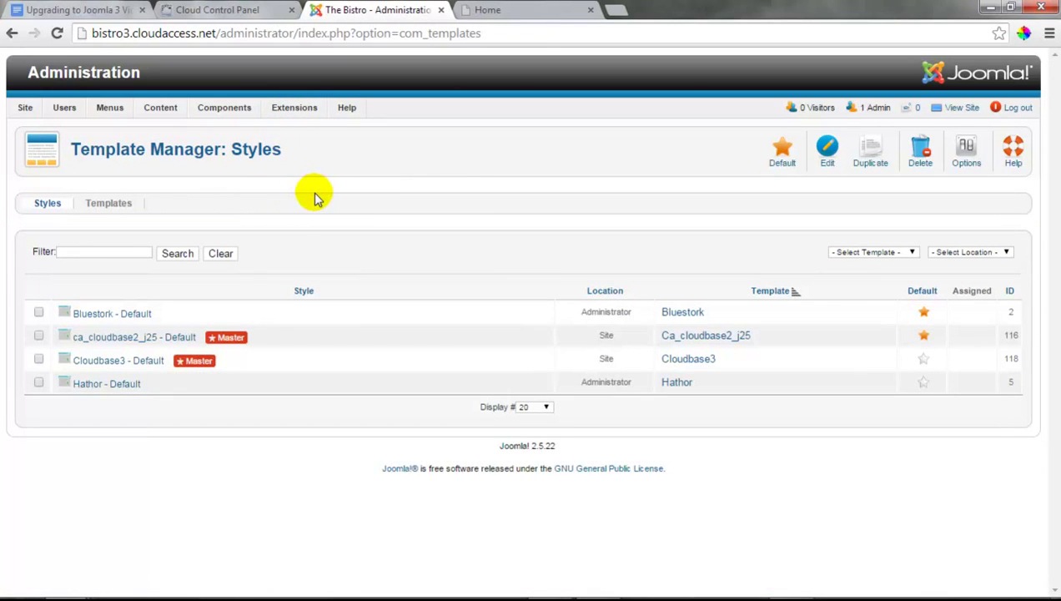
{"action": "left_click", "coordinate": [39, 360]}
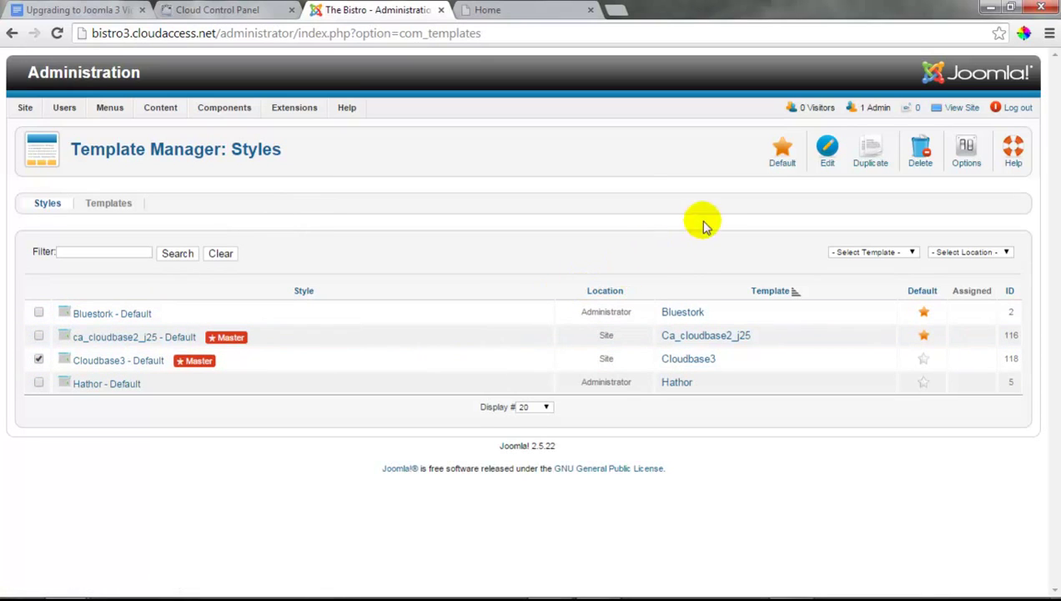
{"action": "left_click", "coordinate": [783, 159]}
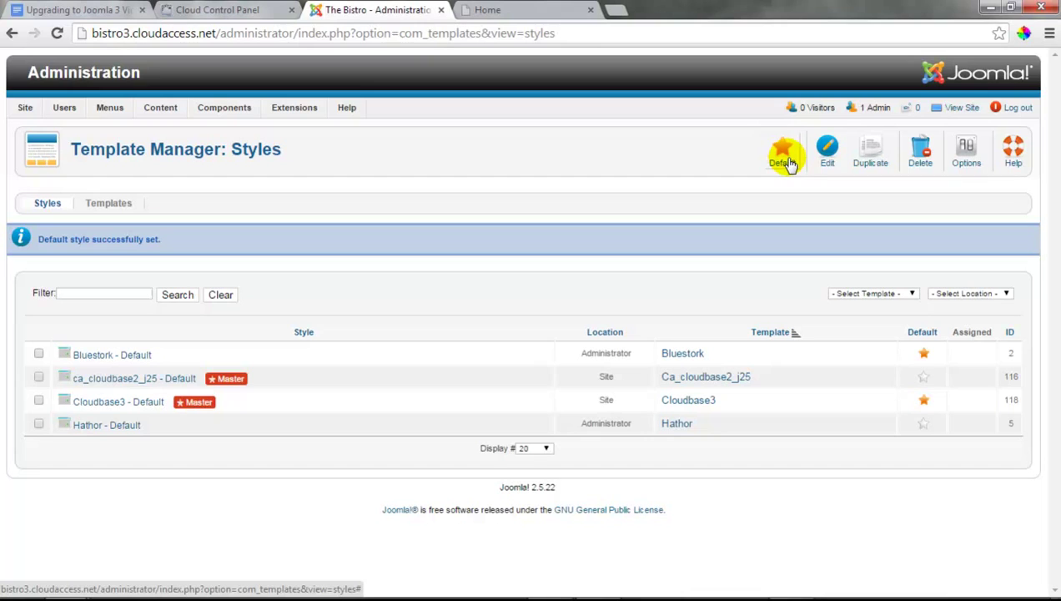
Filter the installed extensions by type Template in the Extension Manager and uninstall the ca_cloudbase2_j25 template.
{"action": "mouse_move", "coordinate": [292, 111]}
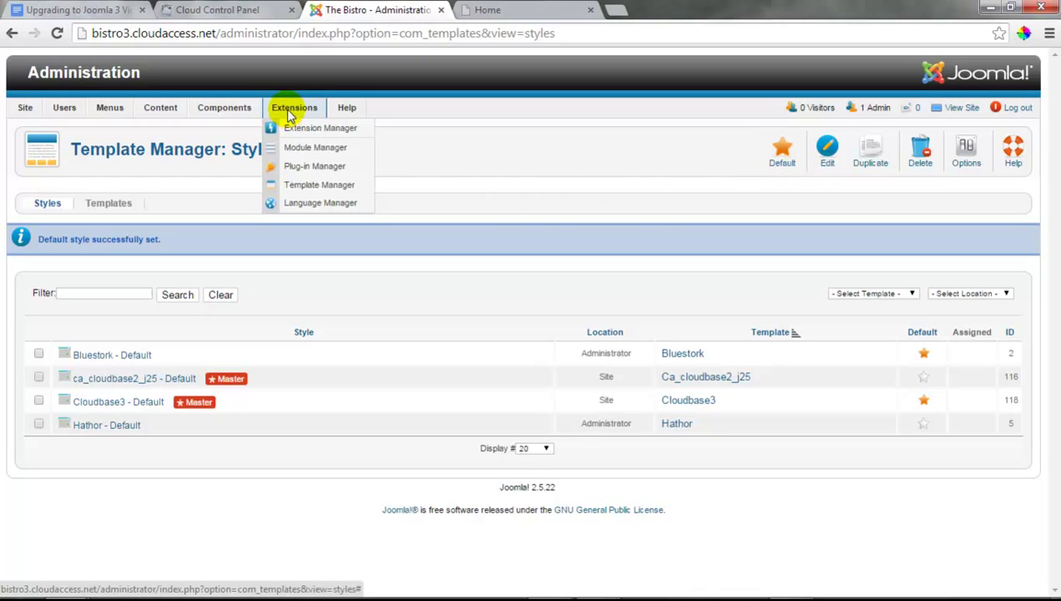
{"action": "left_click", "coordinate": [294, 128]}
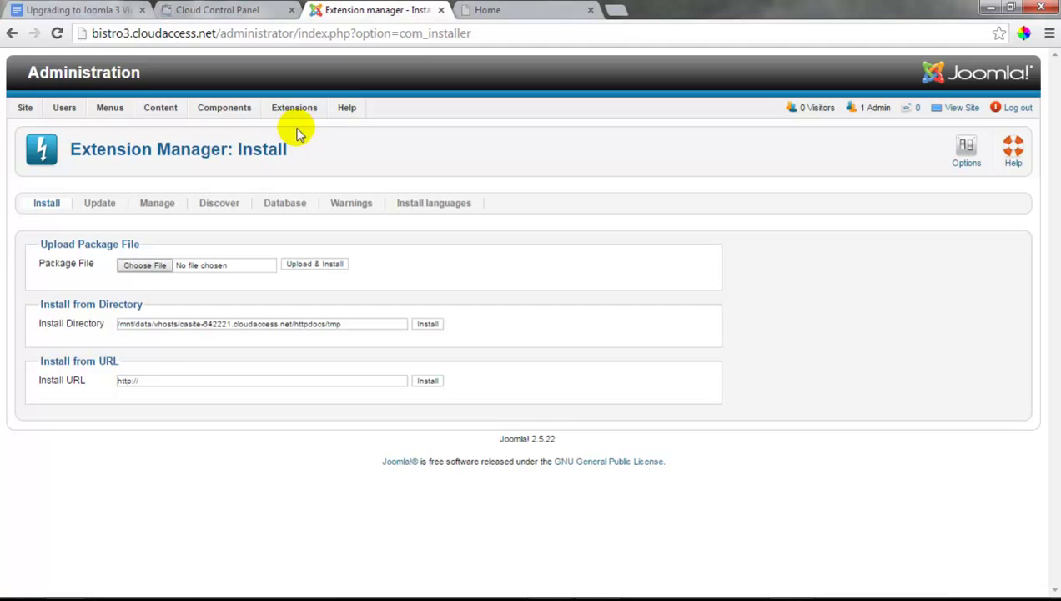
{"action": "left_click", "coordinate": [158, 205]}
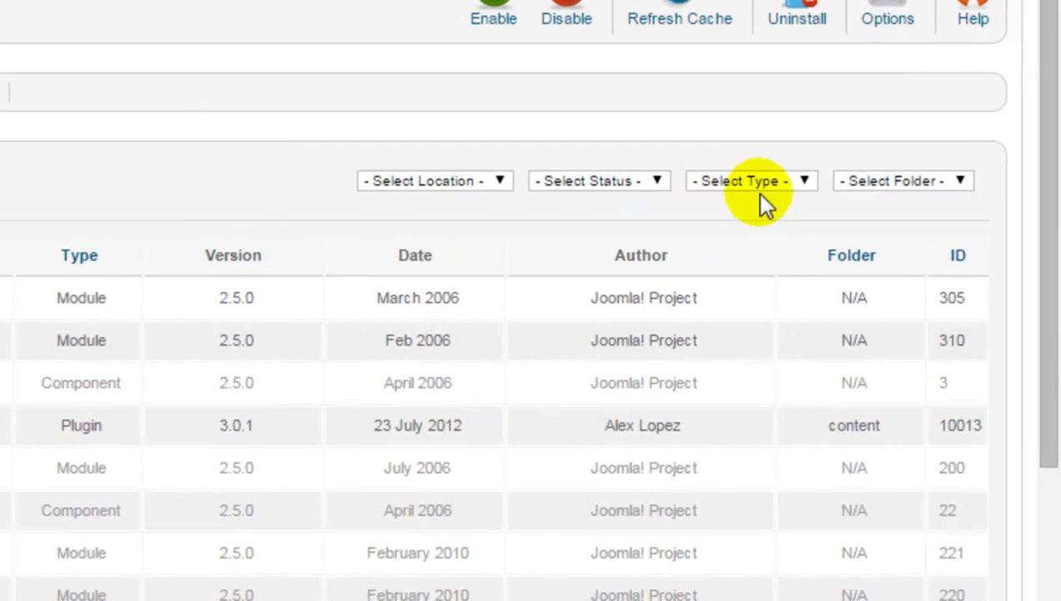
{"action": "left_click", "coordinate": [800, 182]}
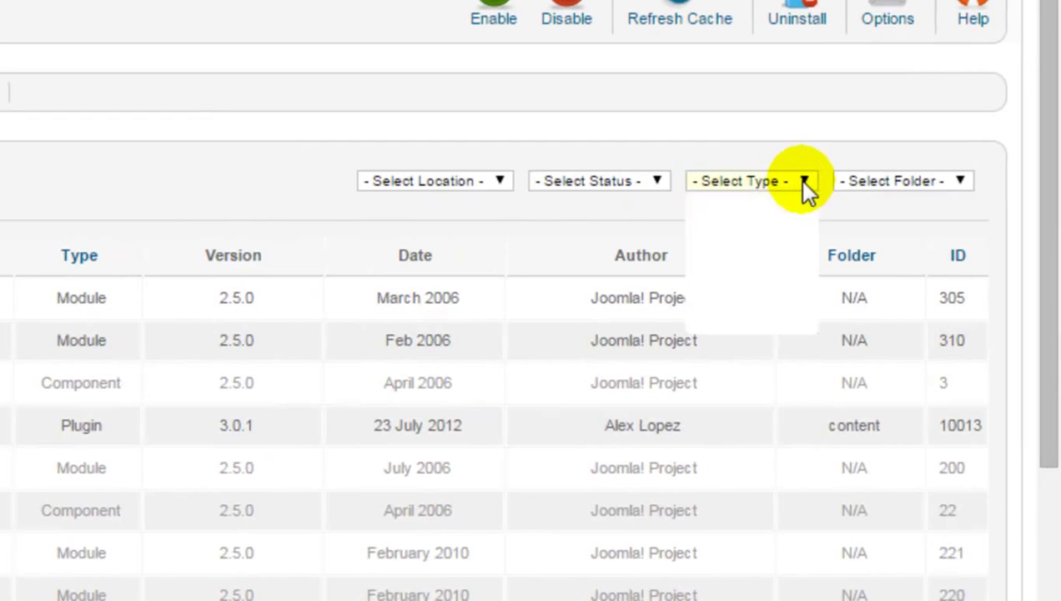
{"action": "left_click", "coordinate": [748, 328]}
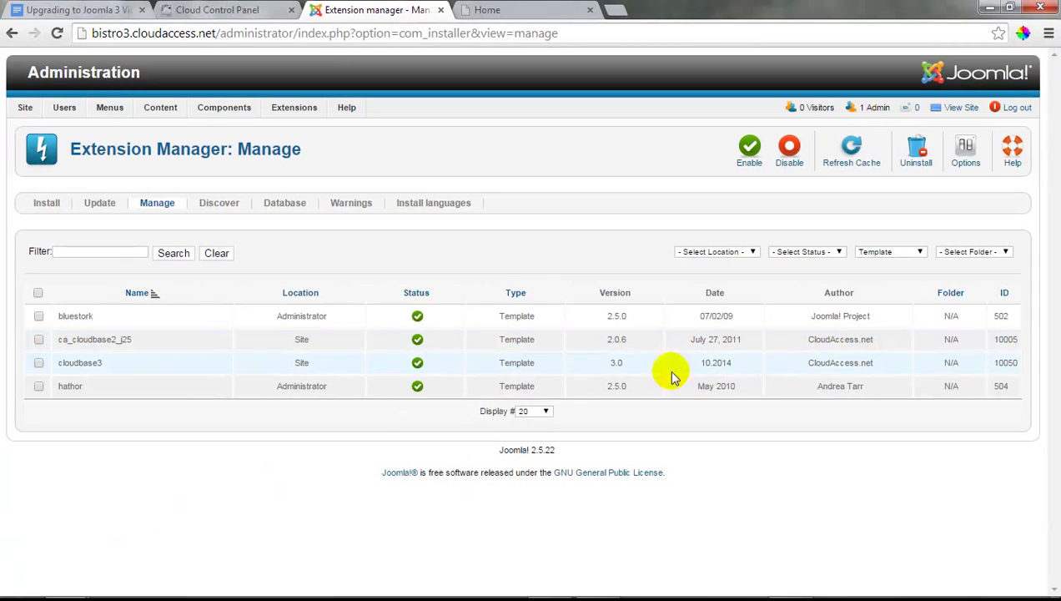
{"action": "left_click", "coordinate": [38, 341]}
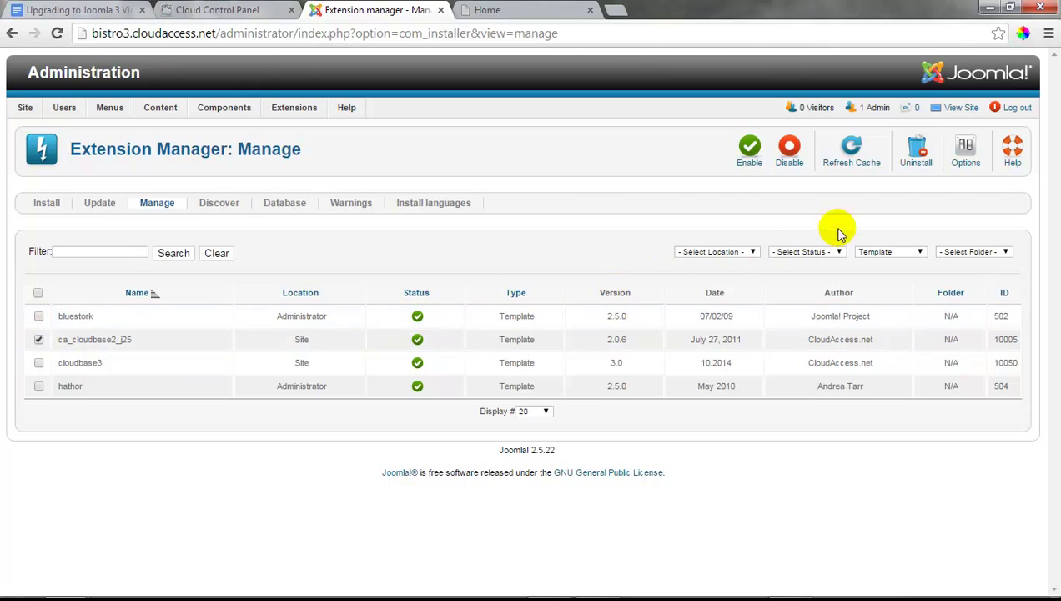
{"action": "left_click", "coordinate": [919, 154]}
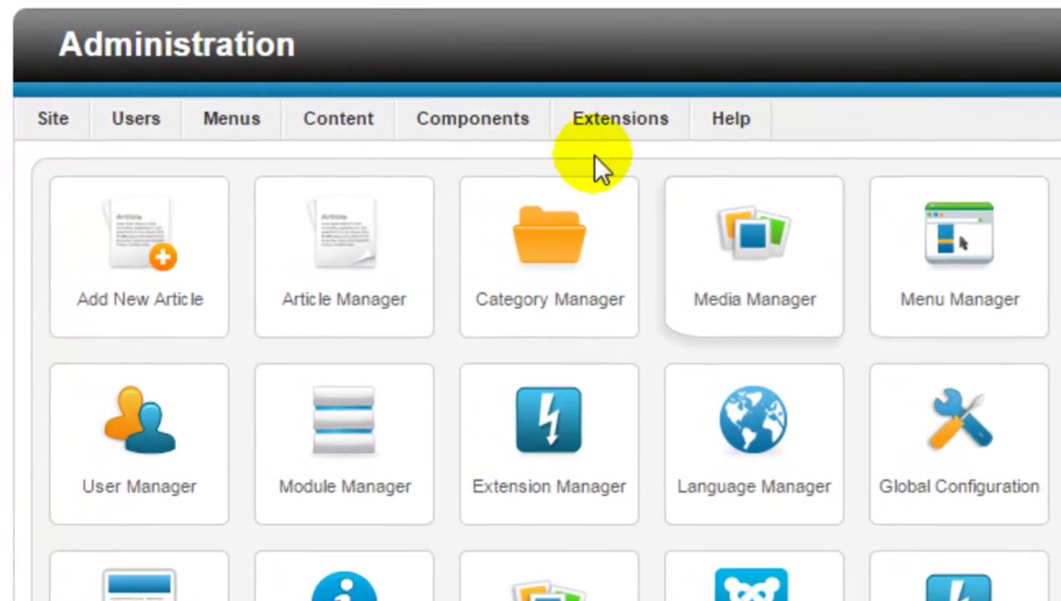
Check the update server option in the Joomla! Update configuration, cancel out of it, and install the Joomla 3.3.6 update by writing files directly.
{"action": "mouse_move", "coordinate": [231, 110]}
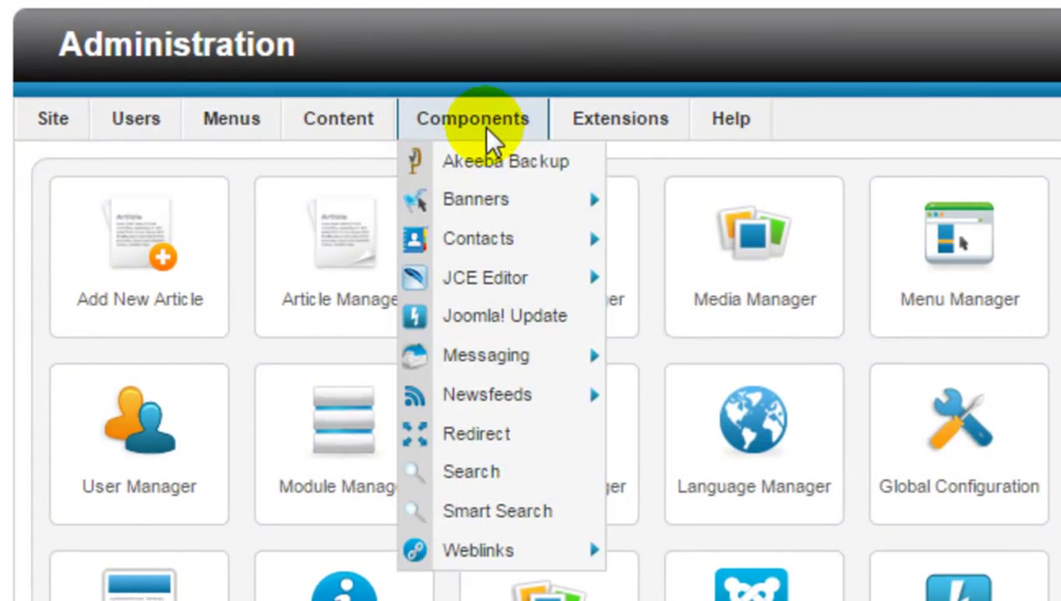
{"action": "left_click", "coordinate": [504, 317]}
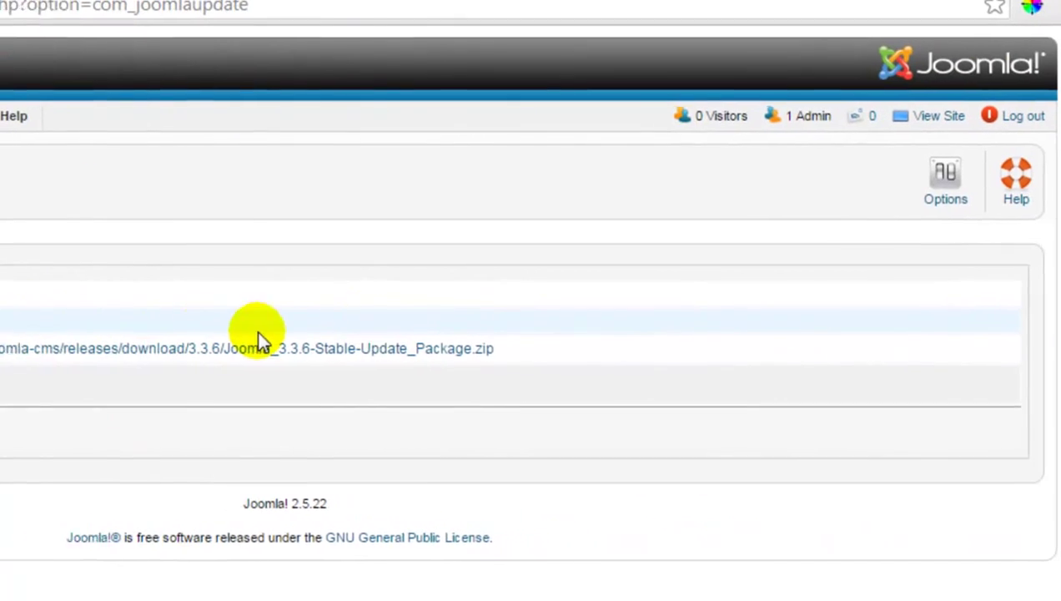
{"action": "left_click", "coordinate": [941, 181]}
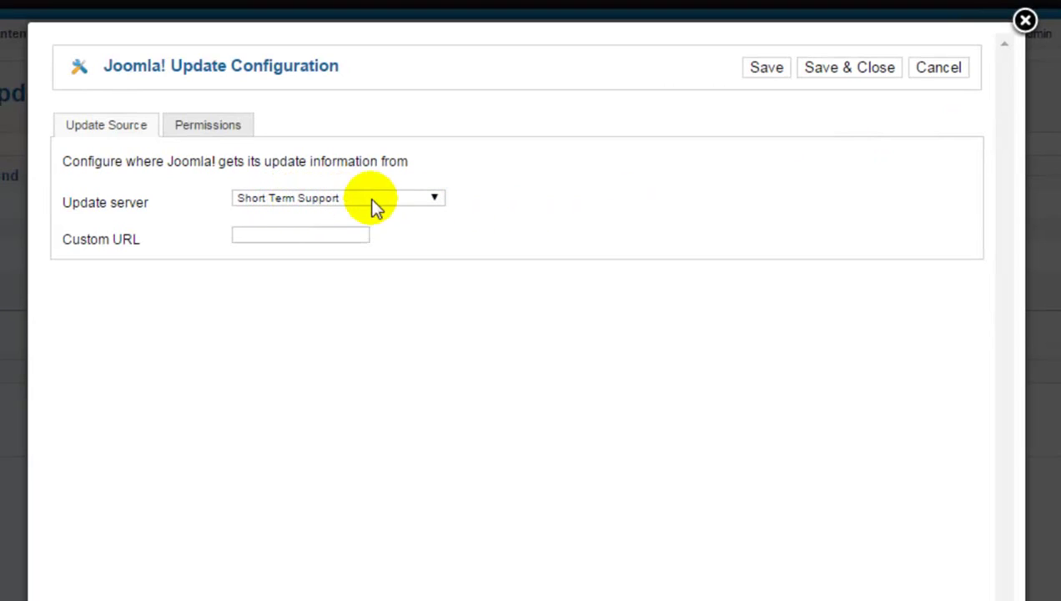
{"action": "left_click", "coordinate": [434, 202]}
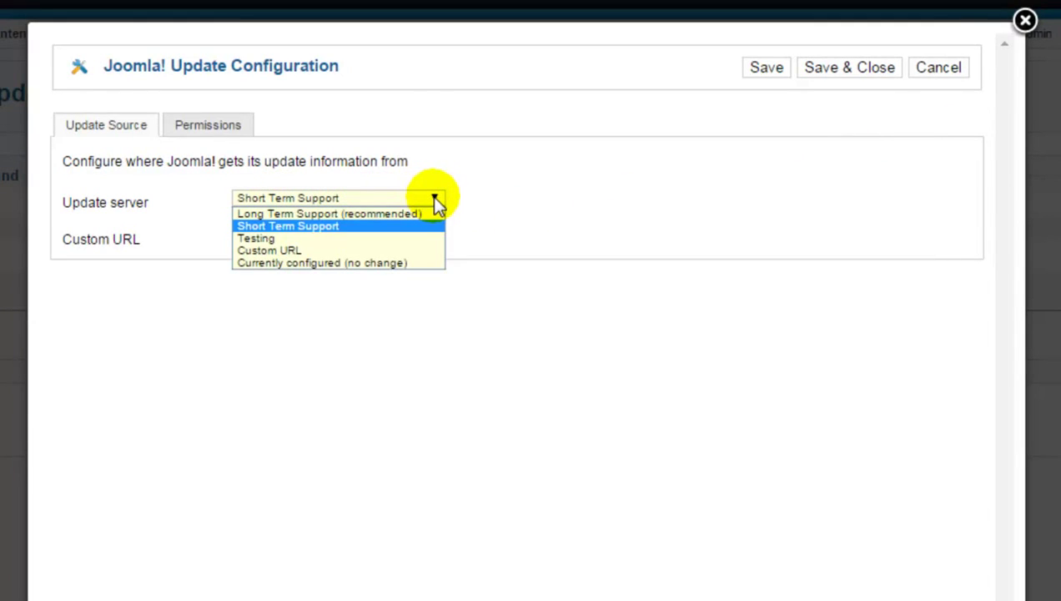
{"action": "left_click", "coordinate": [531, 191]}
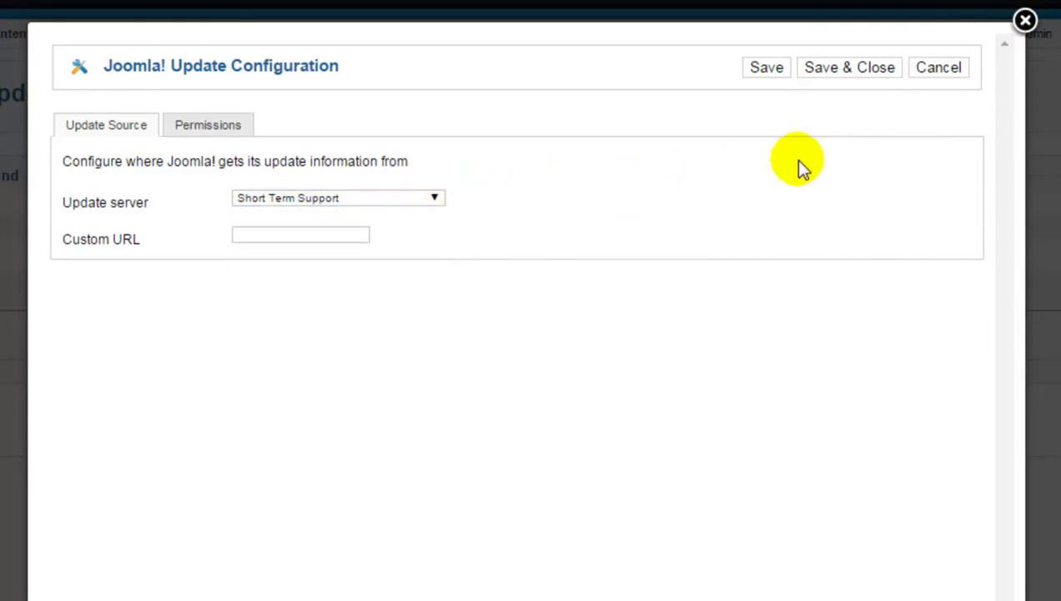
{"action": "left_click", "coordinate": [959, 68]}
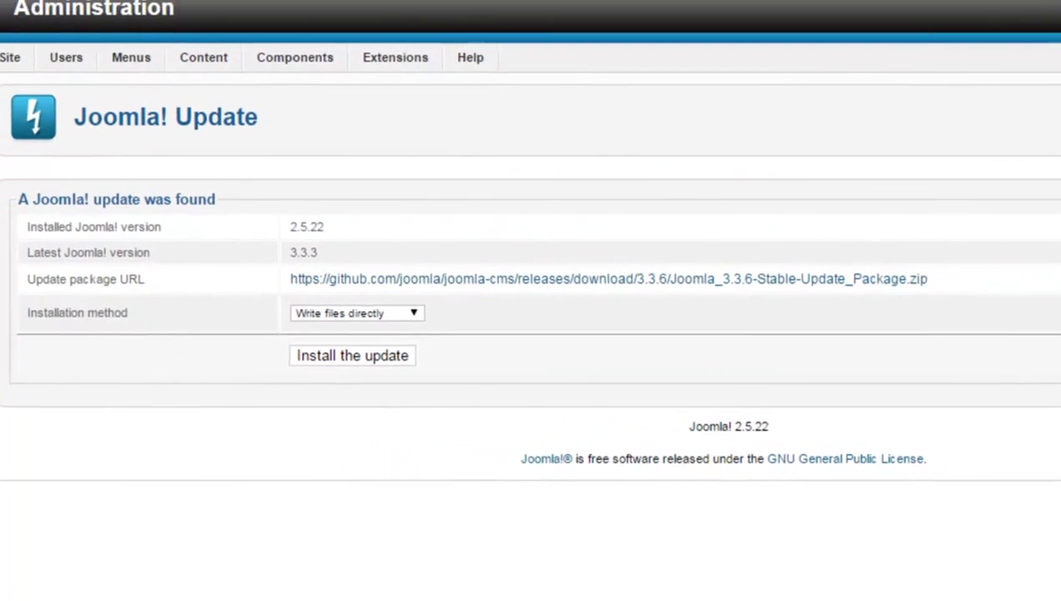
{"action": "left_click", "coordinate": [385, 367]}
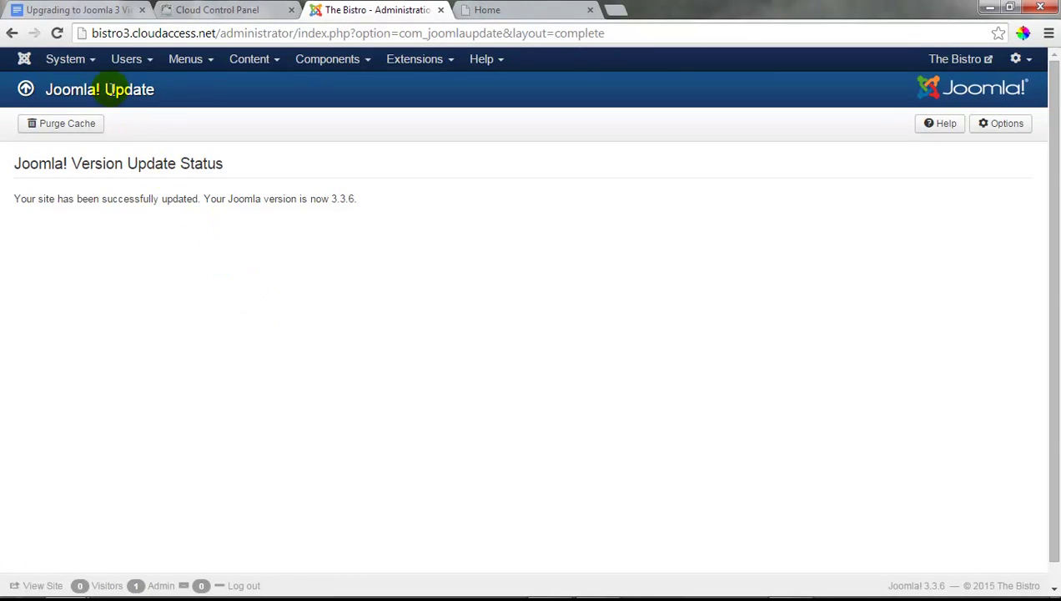
Return to the Control Panel, set Site Offline to No in Global Configuration, and save and close it.
{"action": "left_click", "coordinate": [91, 66]}
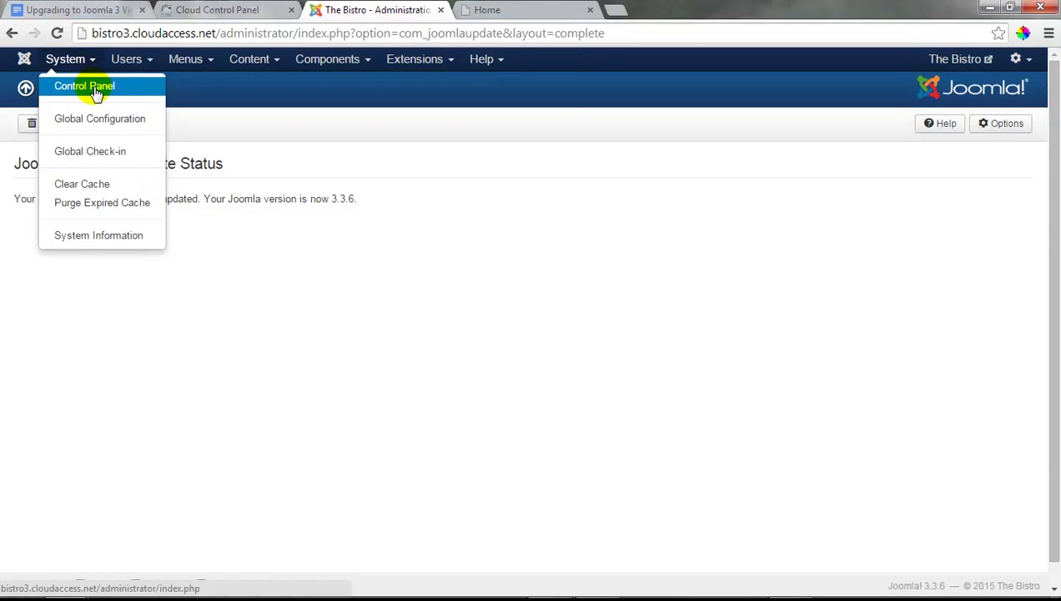
{"action": "left_click", "coordinate": [94, 86]}
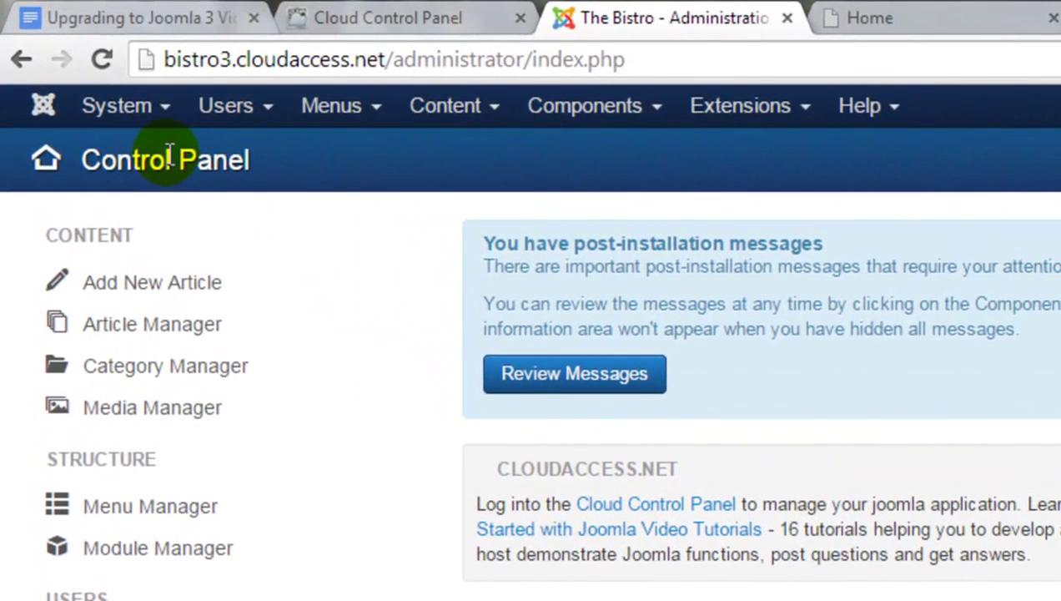
{"action": "left_click", "coordinate": [142, 116]}
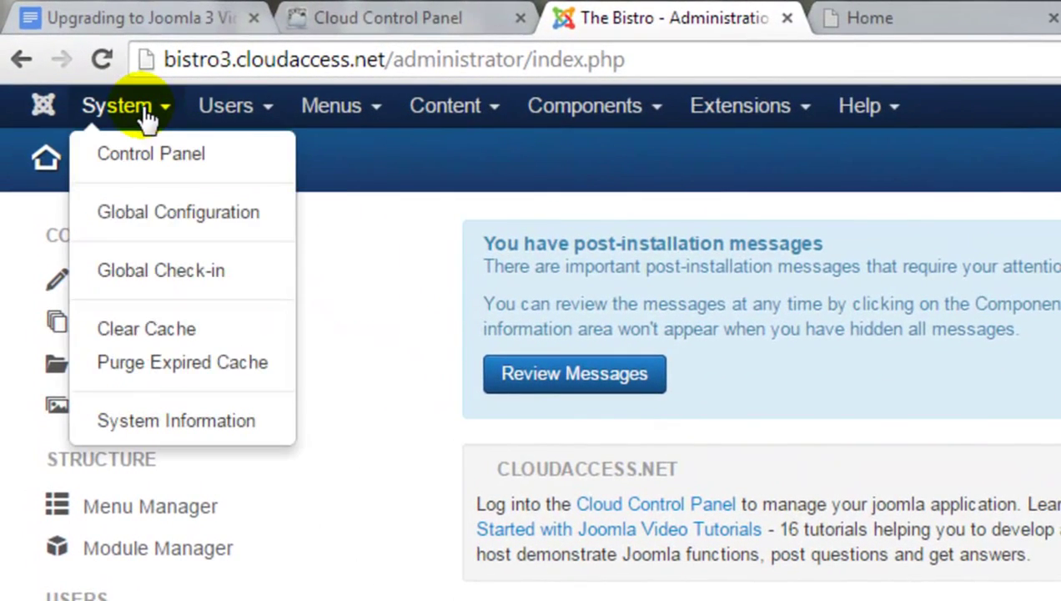
{"action": "left_click", "coordinate": [160, 219]}
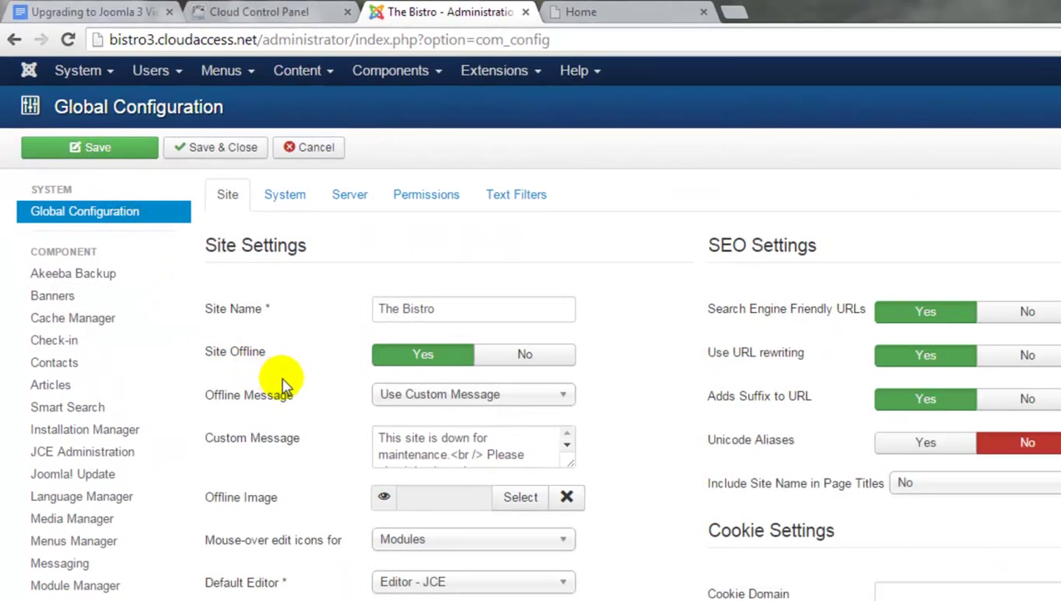
{"action": "left_click", "coordinate": [525, 357]}
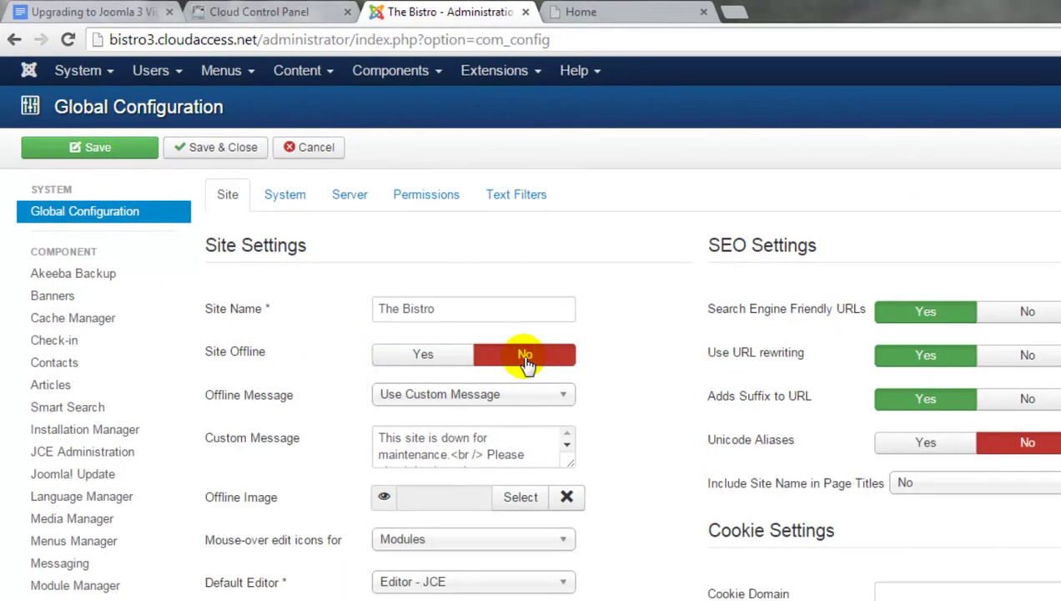
{"action": "left_click", "coordinate": [216, 153]}
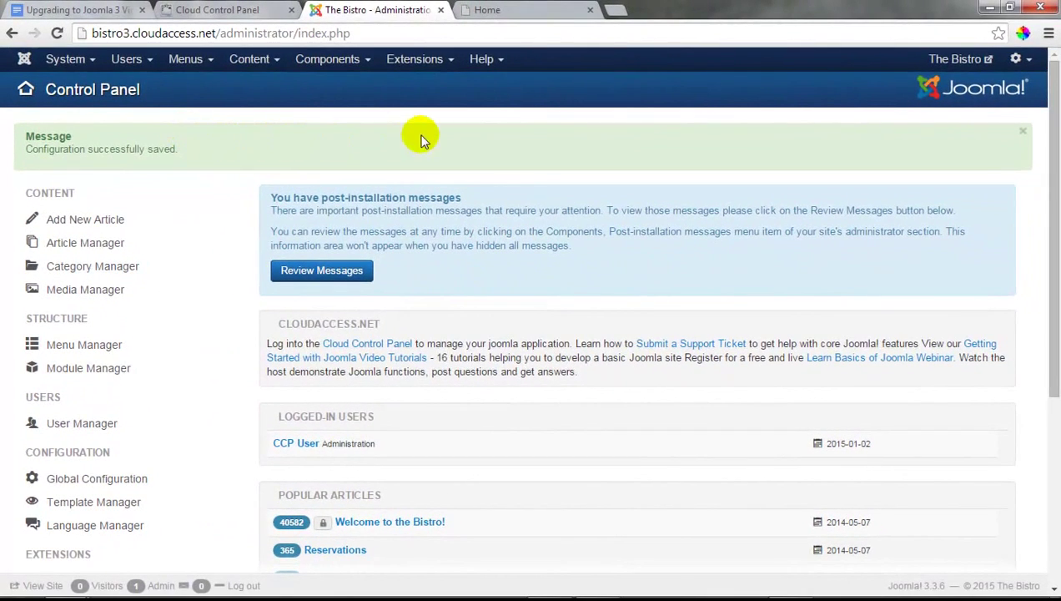
Reload the live Bistro home page and examine its header, menus, content and login module.
{"action": "left_click", "coordinate": [518, 11]}
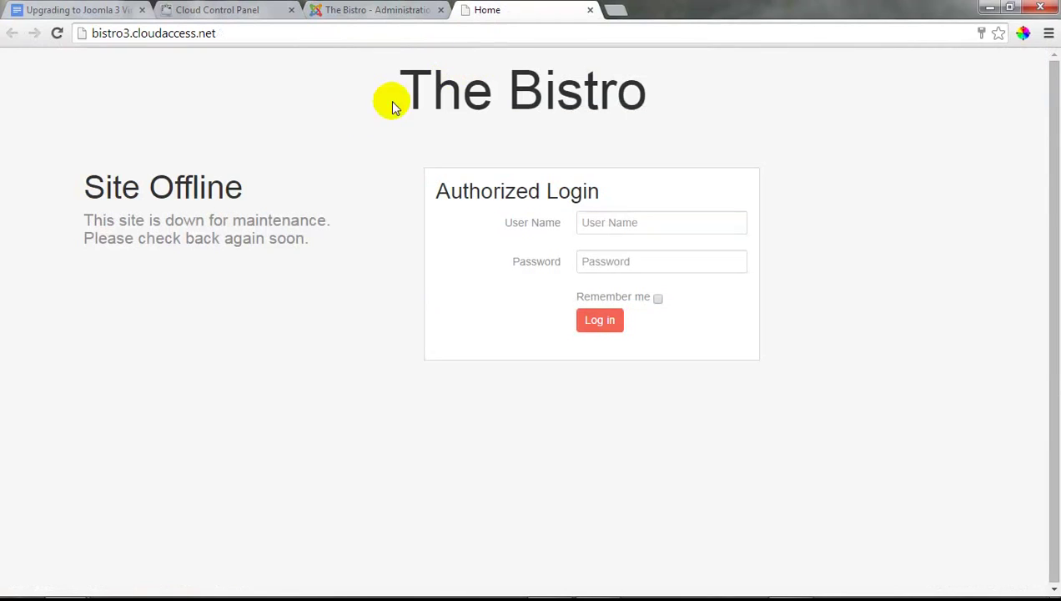
{"action": "left_click", "coordinate": [56, 33]}
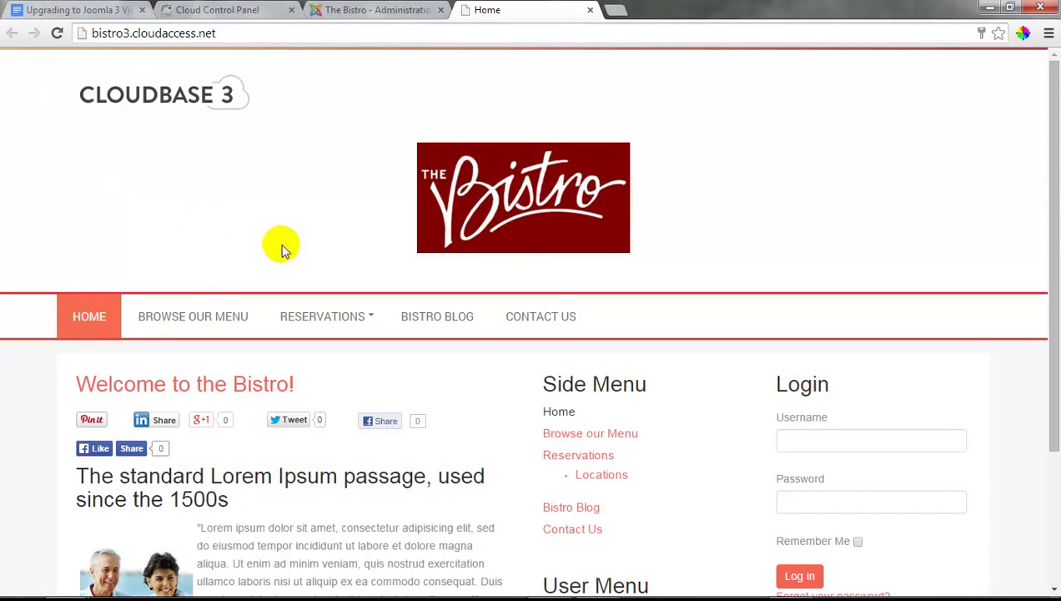
{"action": "left_click_drag", "start_coordinate": [1053, 169], "coordinate": [1054, 283]}
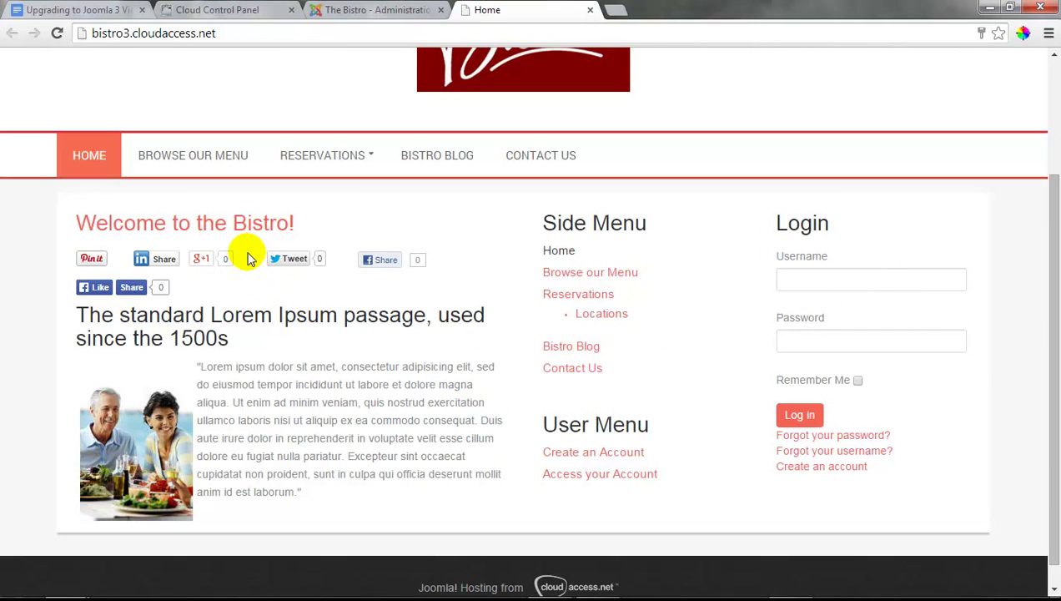
{"action": "scroll", "coordinate": [246, 254], "scroll_direction": "up", "scroll_amount": 3}
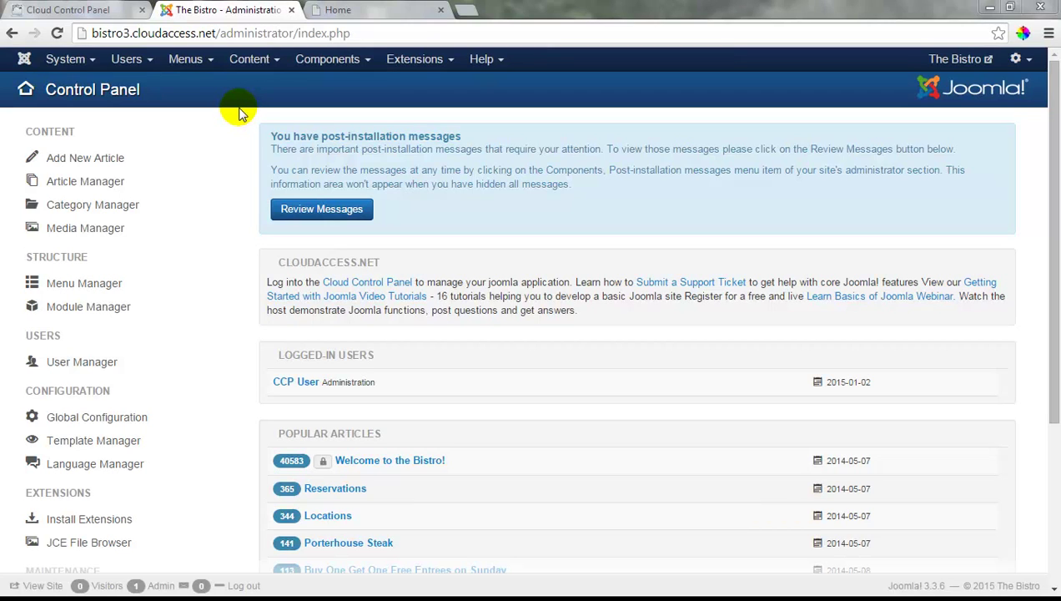
Filter the installed extensions by type Template in the Extension Manager and uninstall the bluestork administrator template.
{"action": "left_click", "coordinate": [415, 59]}
{"action": "left_click", "coordinate": [413, 88]}
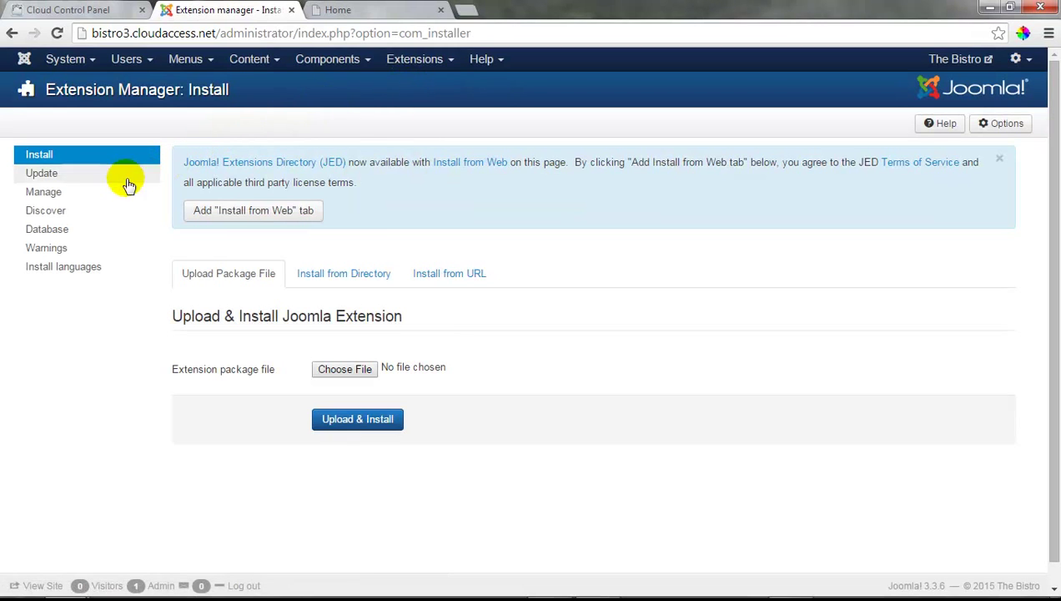
{"action": "left_click", "coordinate": [50, 197]}
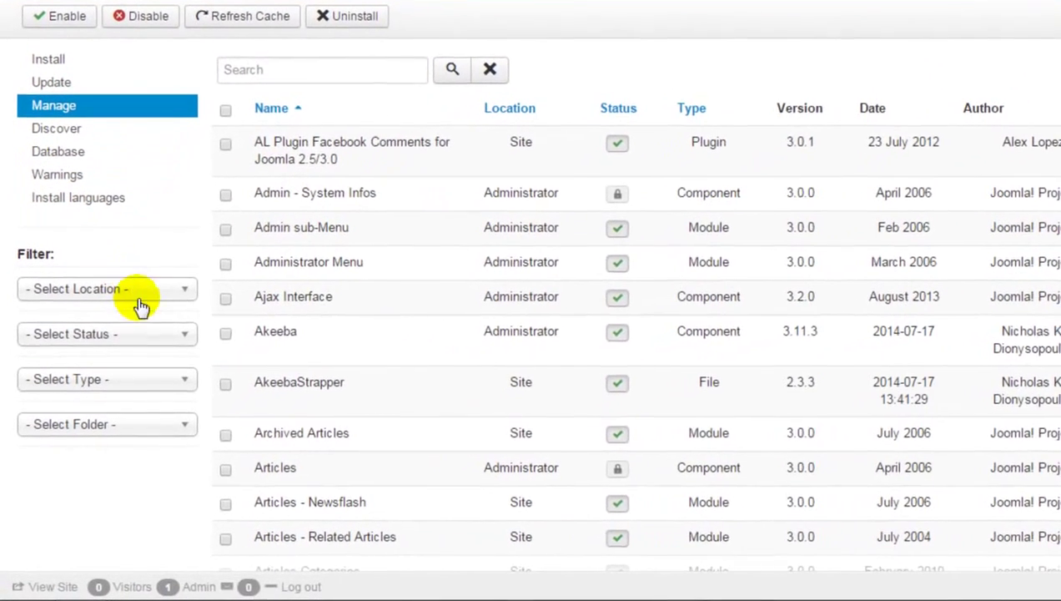
{"action": "left_click", "coordinate": [182, 379]}
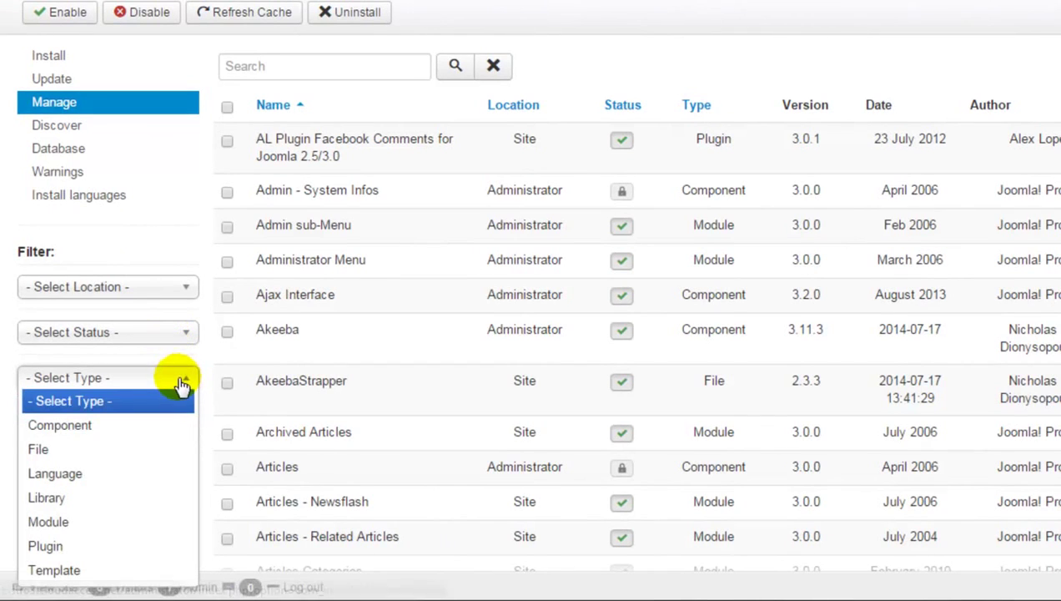
{"action": "left_click", "coordinate": [72, 570]}
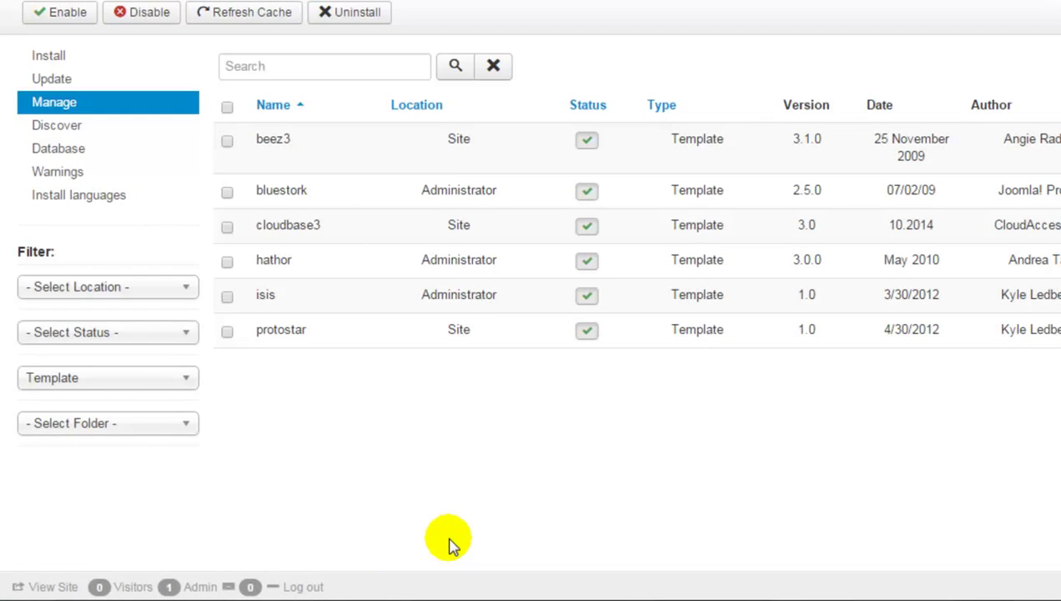
{"action": "left_click", "coordinate": [226, 195]}
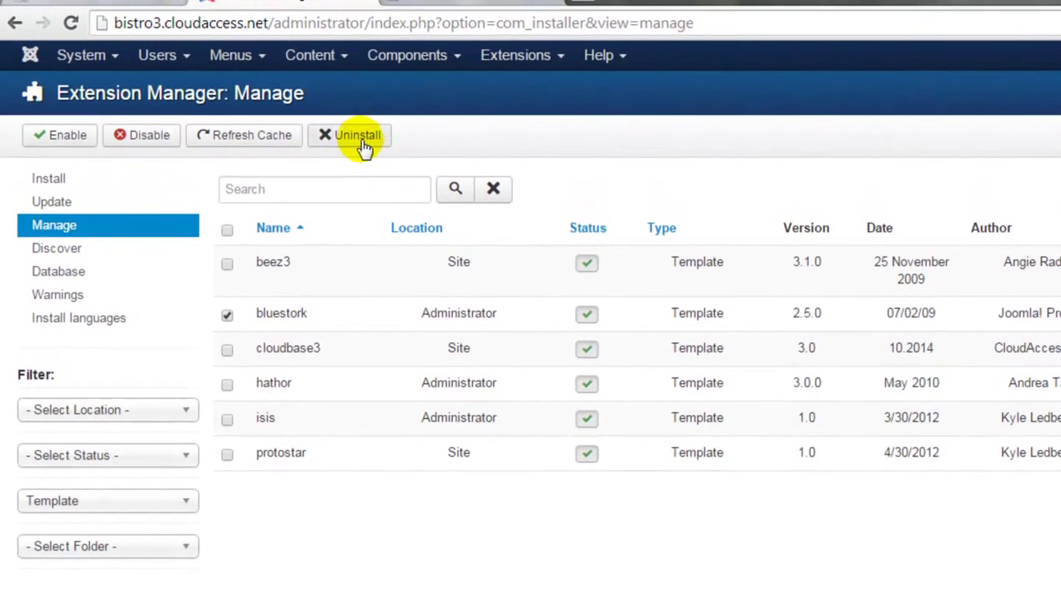
{"action": "left_click", "coordinate": [364, 145]}
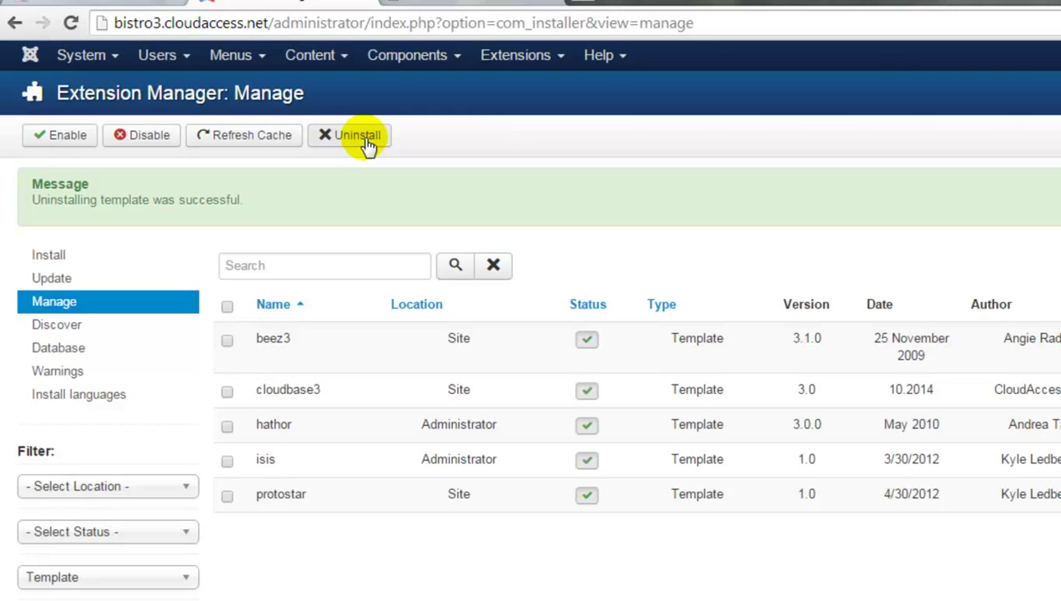
Check the database structure status and the discovered extensions in the Extension Manager, and open its extension updates page.
{"action": "left_click", "coordinate": [74, 352]}
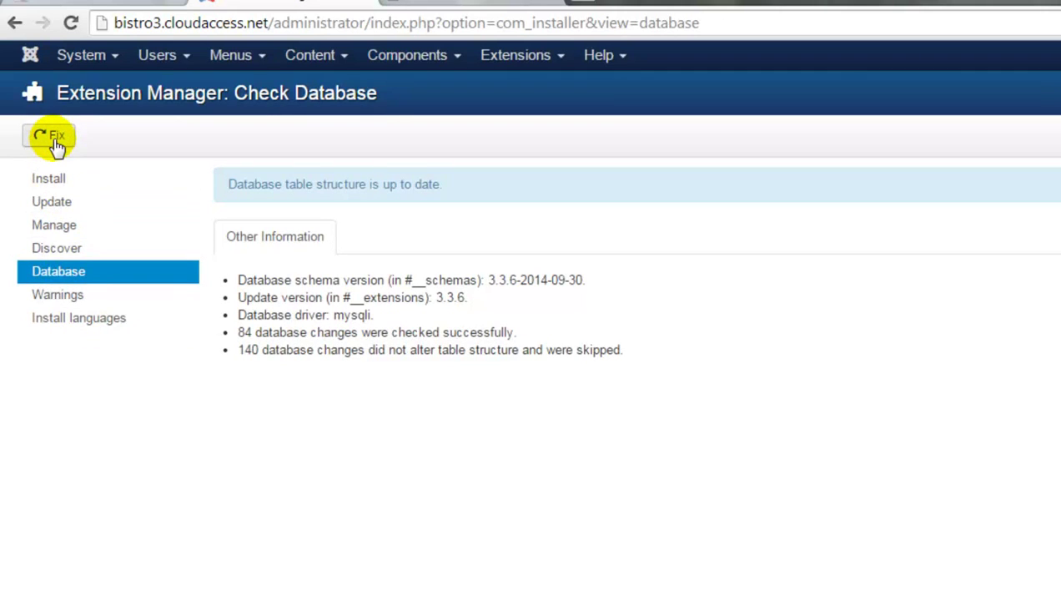
{"action": "left_click", "coordinate": [56, 250]}
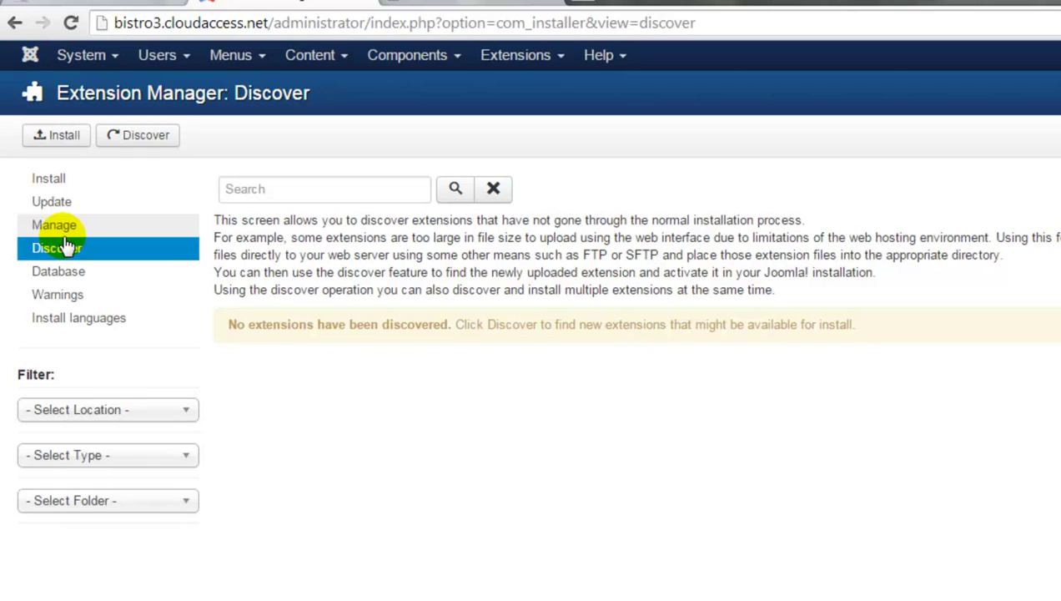
{"action": "left_click", "coordinate": [65, 204]}
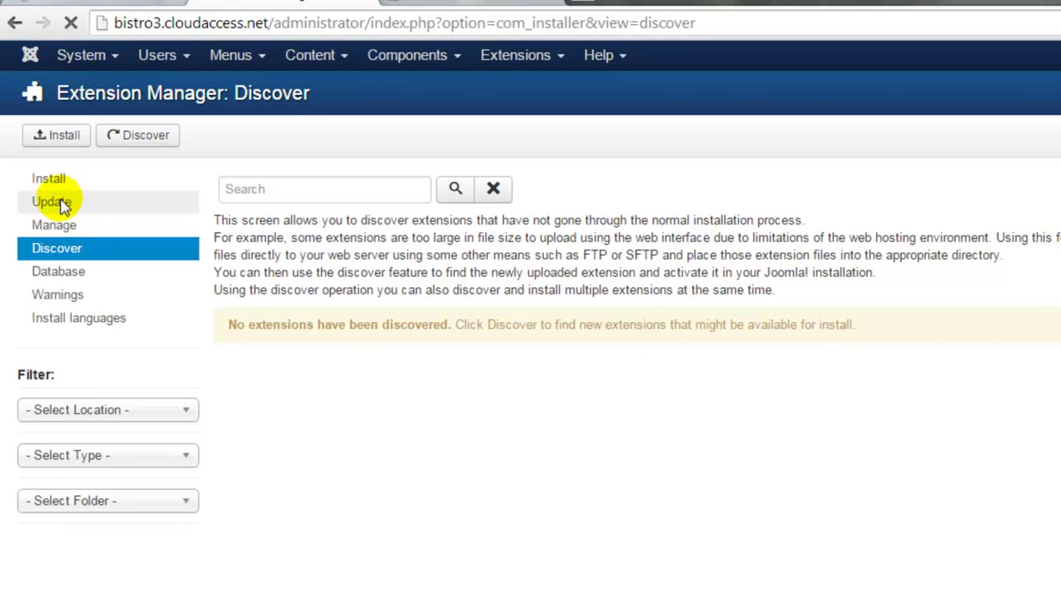